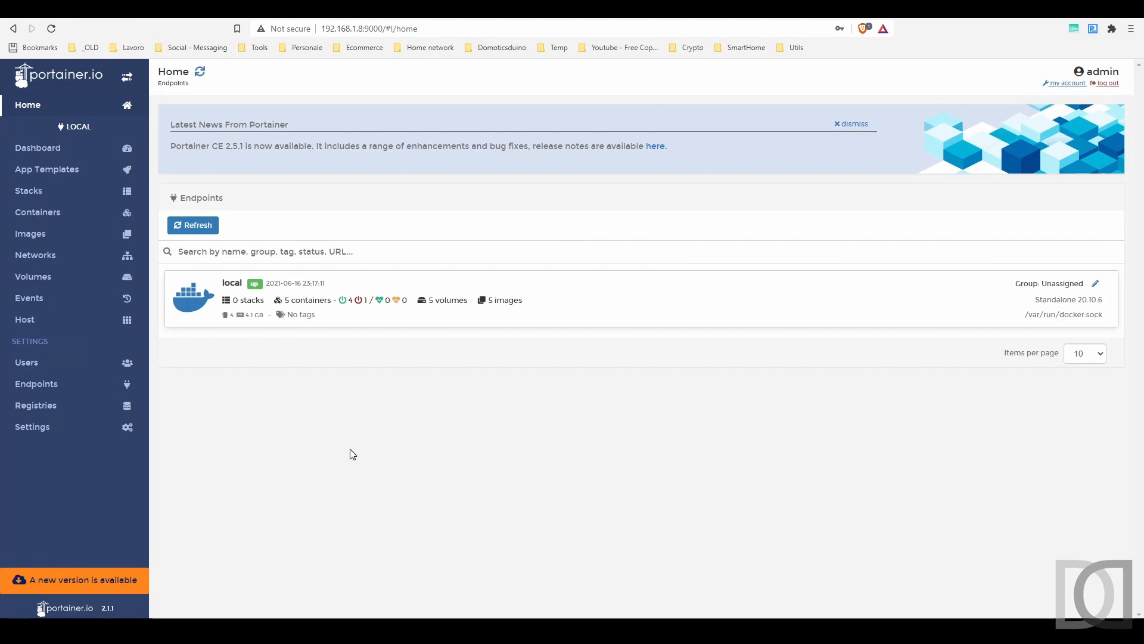
Step: Open a bash console in the InfluxDB container of the local endpoint
{"action": "left_click", "coordinate": [313, 308]}
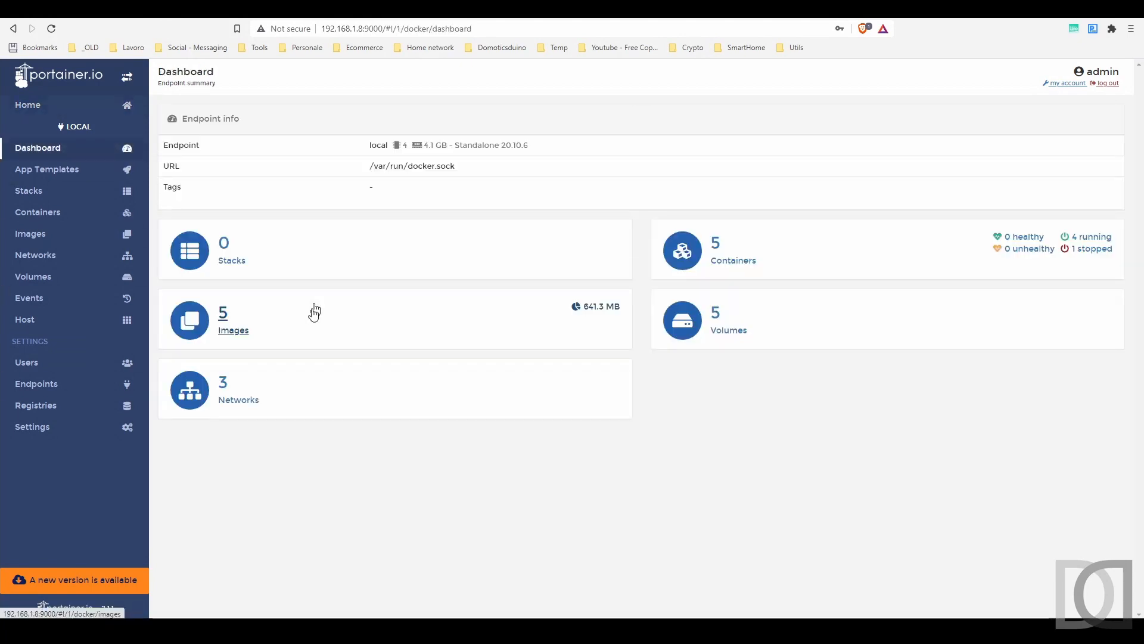
{"action": "left_click", "coordinate": [747, 274]}
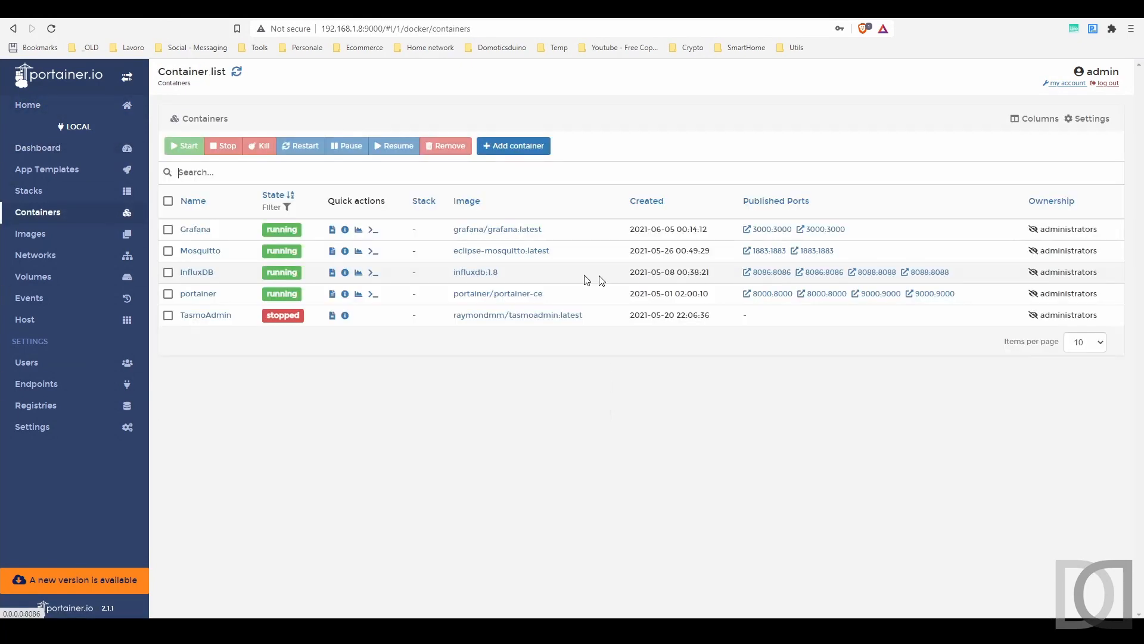
{"action": "left_click", "coordinate": [372, 277]}
{"action": "left_click", "coordinate": [215, 247]}
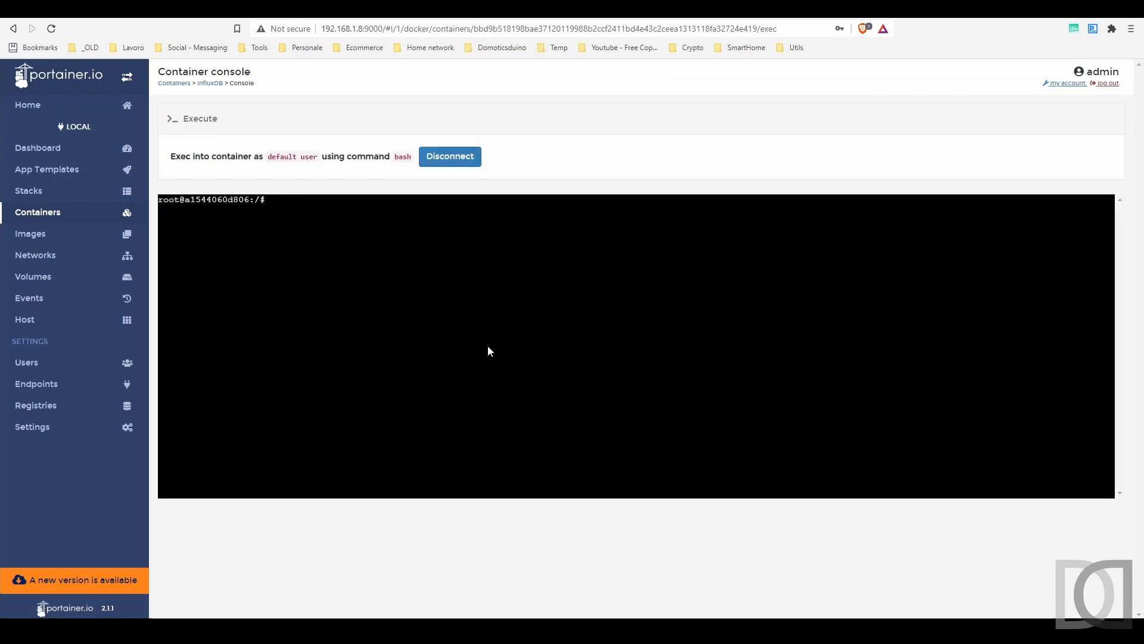
Step: Start the influx shell and authenticate as admin with the account password
{"action": "type", "text": "influx"}
{"action": "key", "text": "Return"}
{"action": "type", "text": "auth"}
{"action": "key", "text": "Return"}
{"action": "type", "text": "admin"}
Step: Switch to the openhab database and list its measurements
{"action": "key", "text": "Return"}
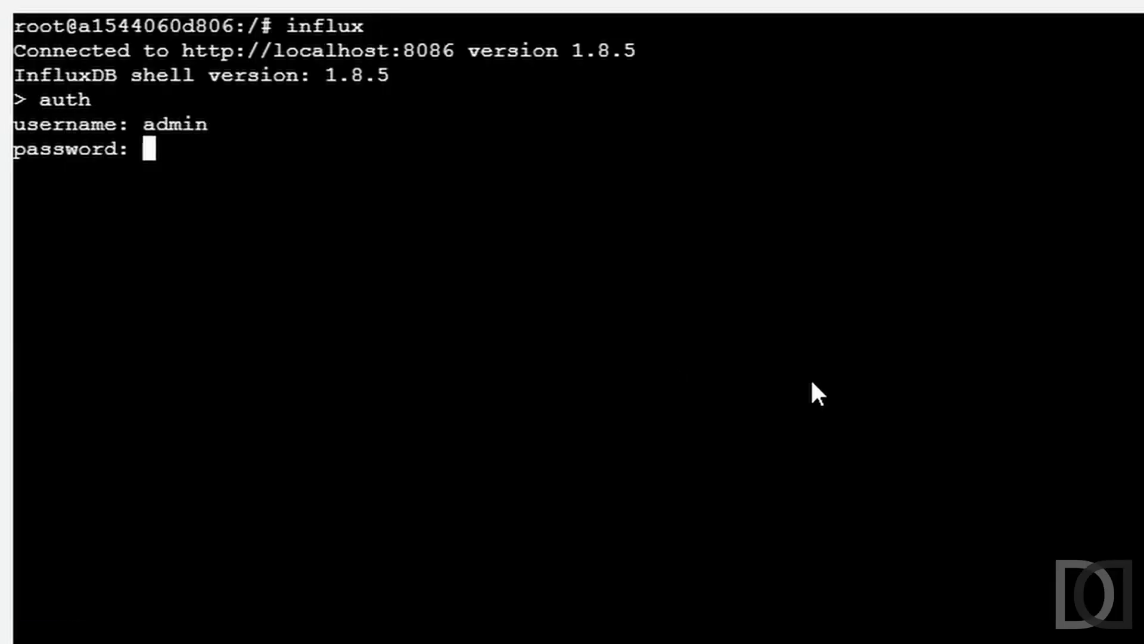
{"action": "key", "text": "Return"}
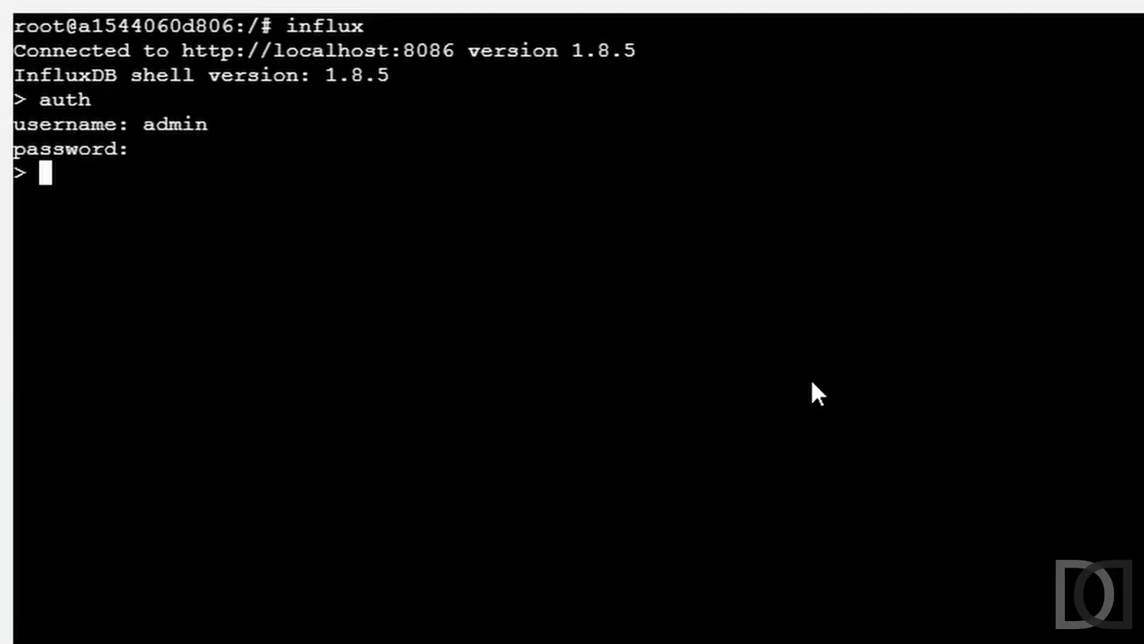
{"action": "type", "text": "use openhab"}
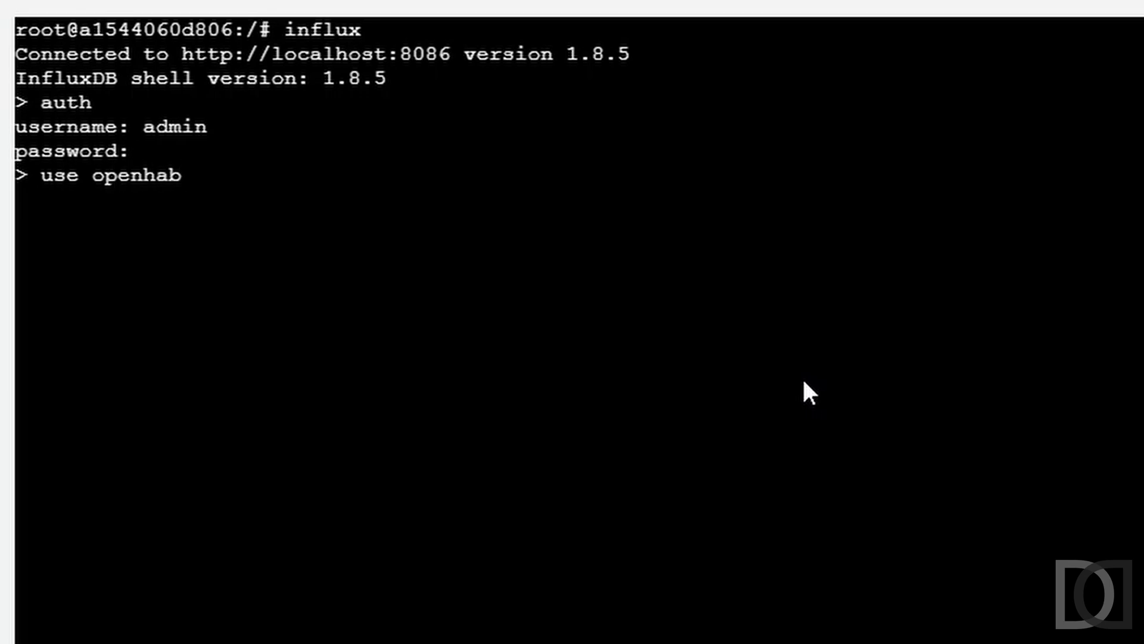
{"action": "key", "text": "Return"}
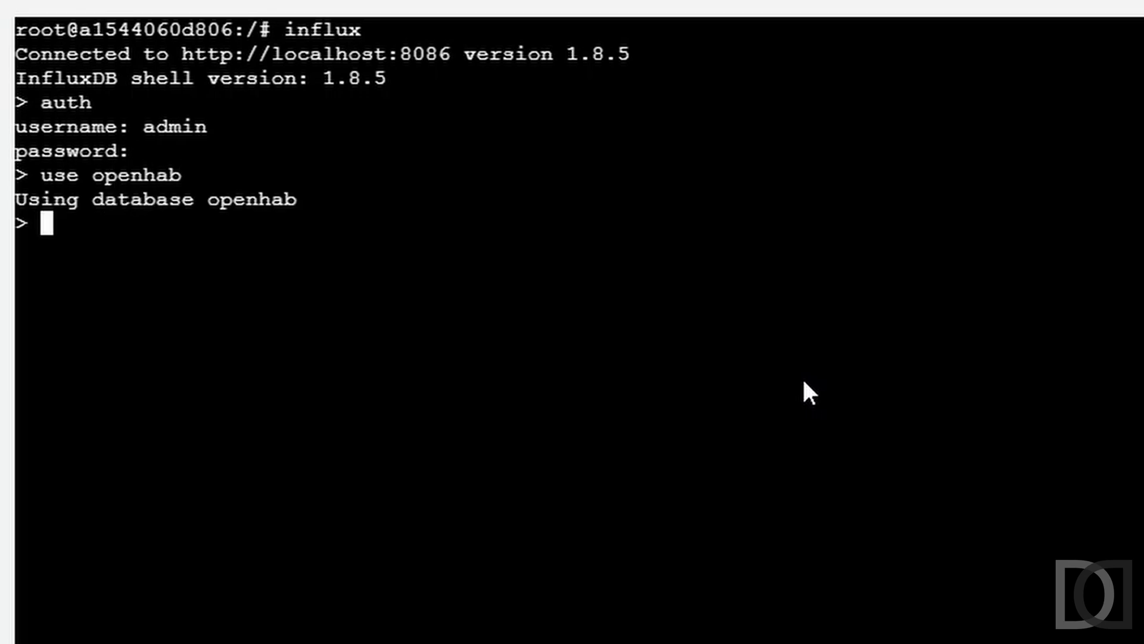
{"action": "type", "text": "show measurements"}
{"action": "key", "text": "Return"}
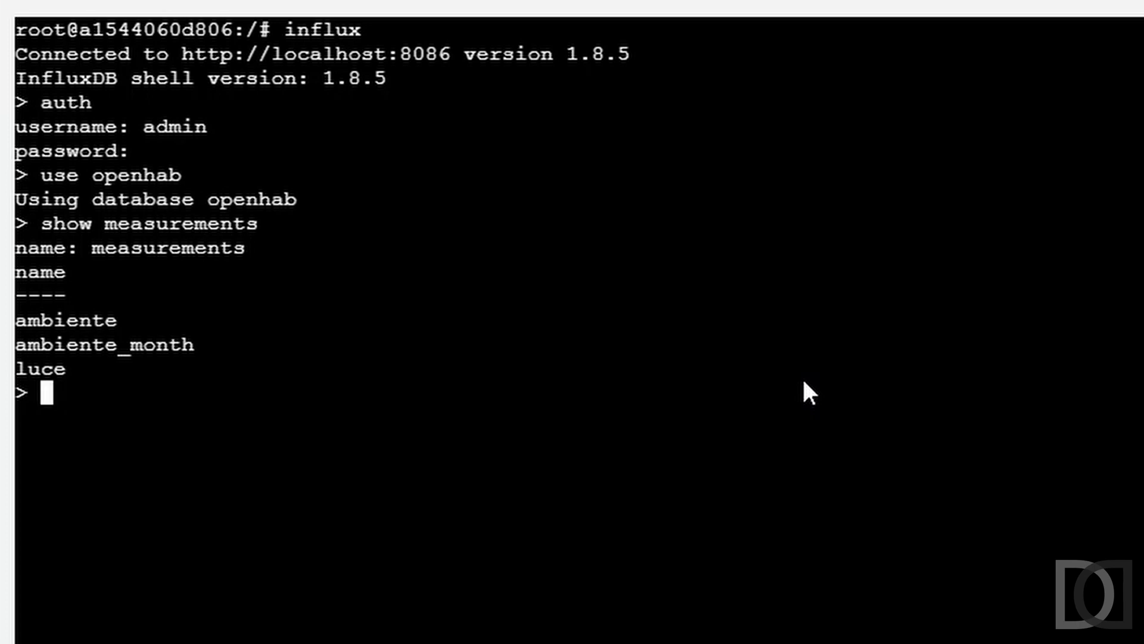
Step: Set the time precision to rfc3339 and query all fields from ambiente, ordered by time with a limit of 10
{"action": "type", "text": "precision rfc3339"}
{"action": "key", "text": "Return"}
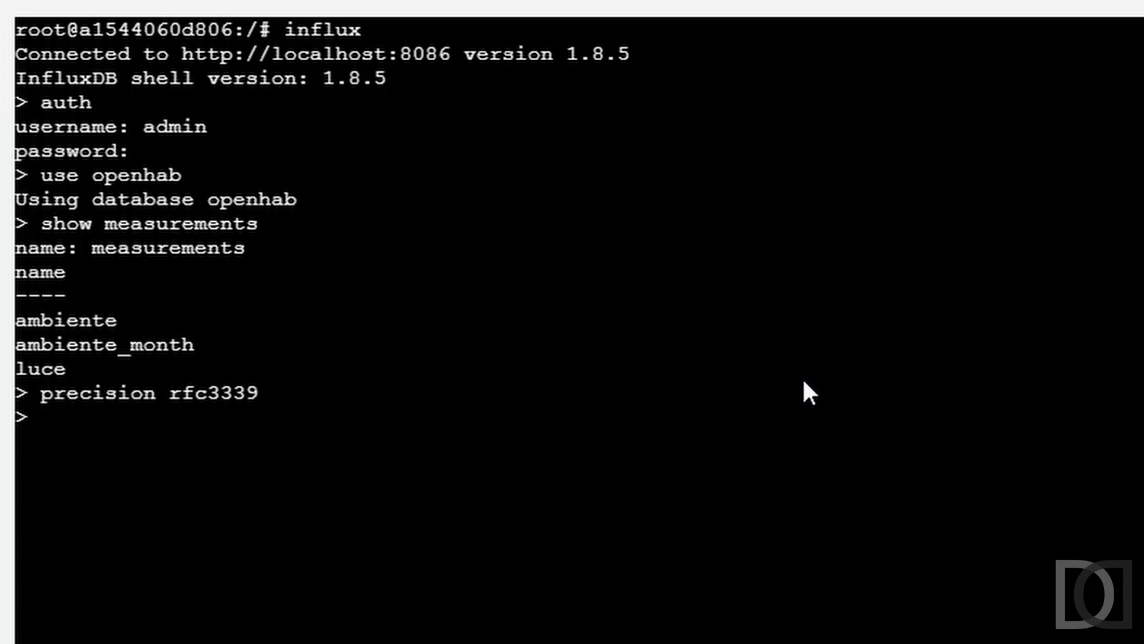
{"action": "type", "text": "sele"}
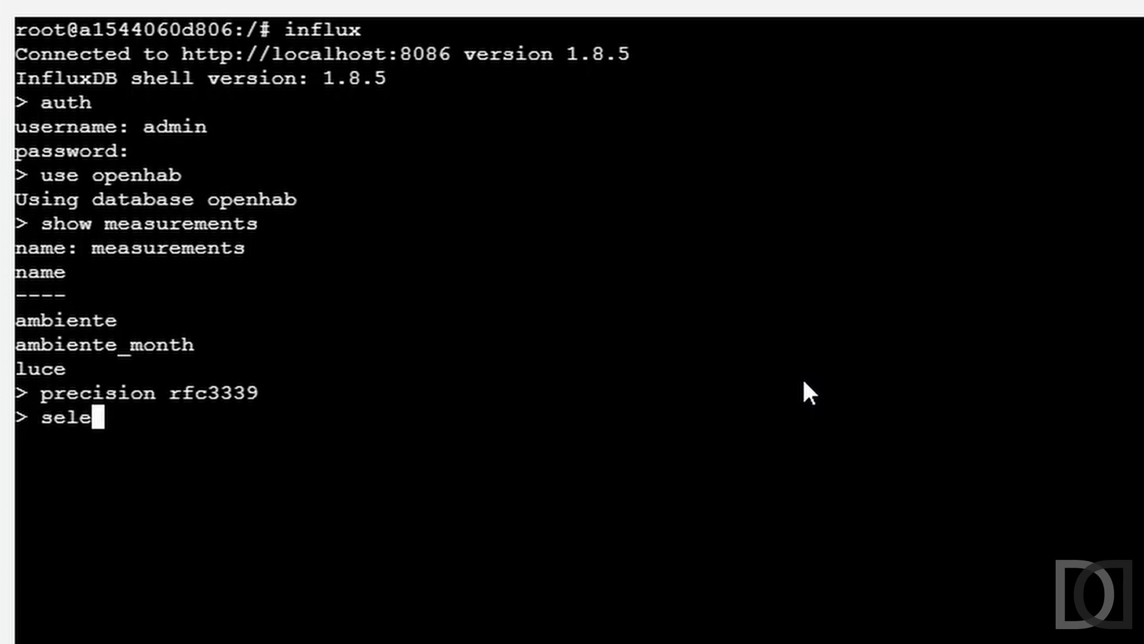
{"action": "type", "text": "ct * from ambiente "}
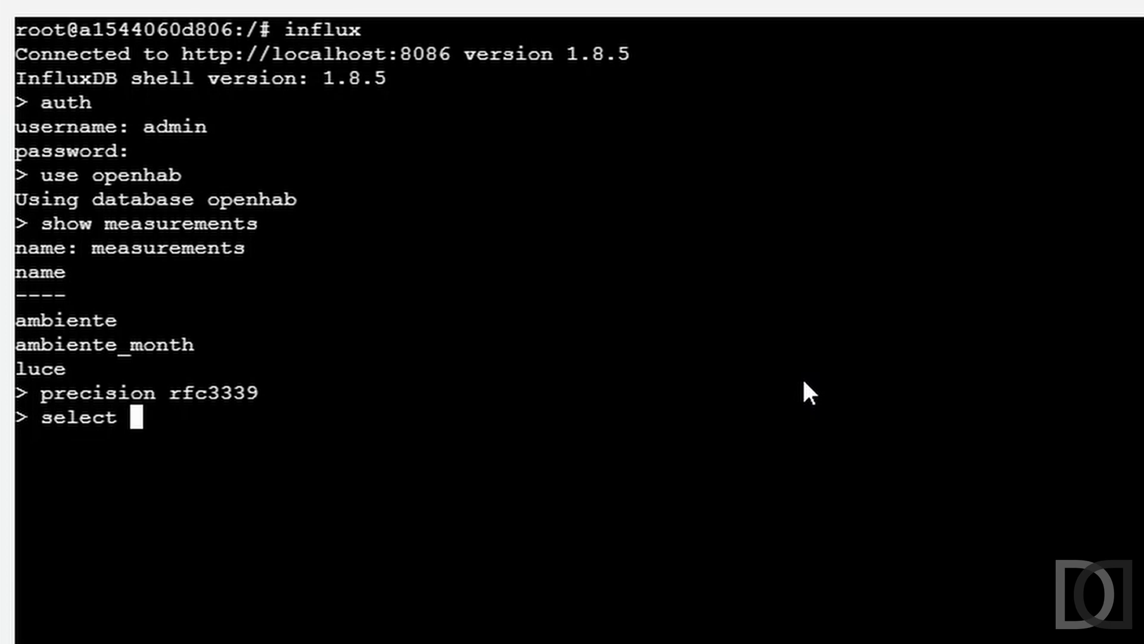
{"action": "type", "text": "order by time limit 10"}
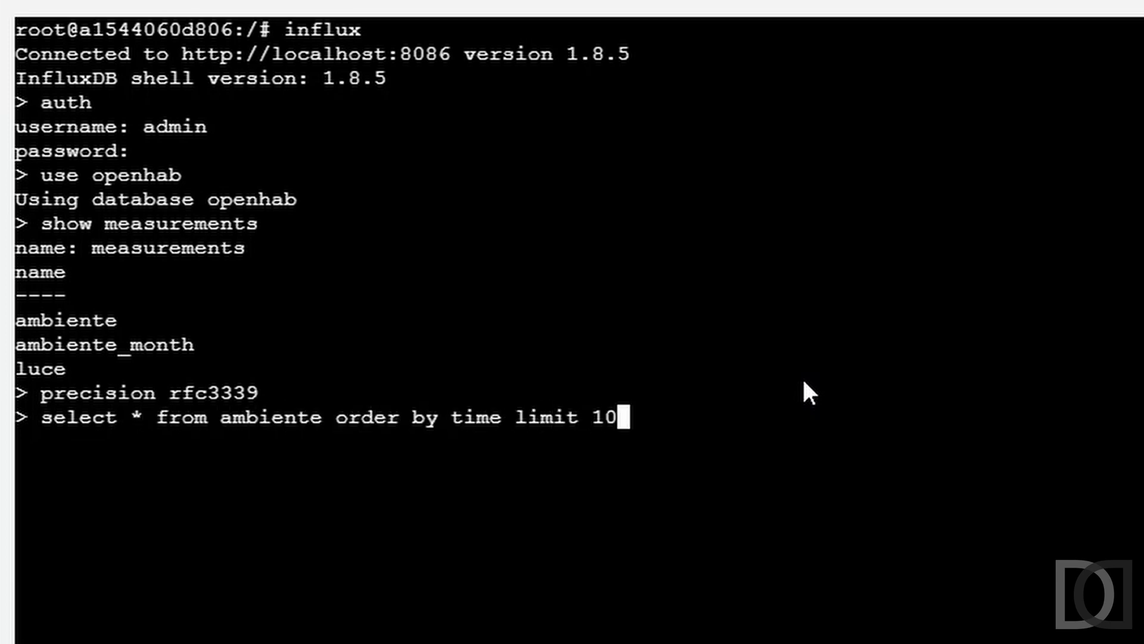
{"action": "key", "text": "Return"}
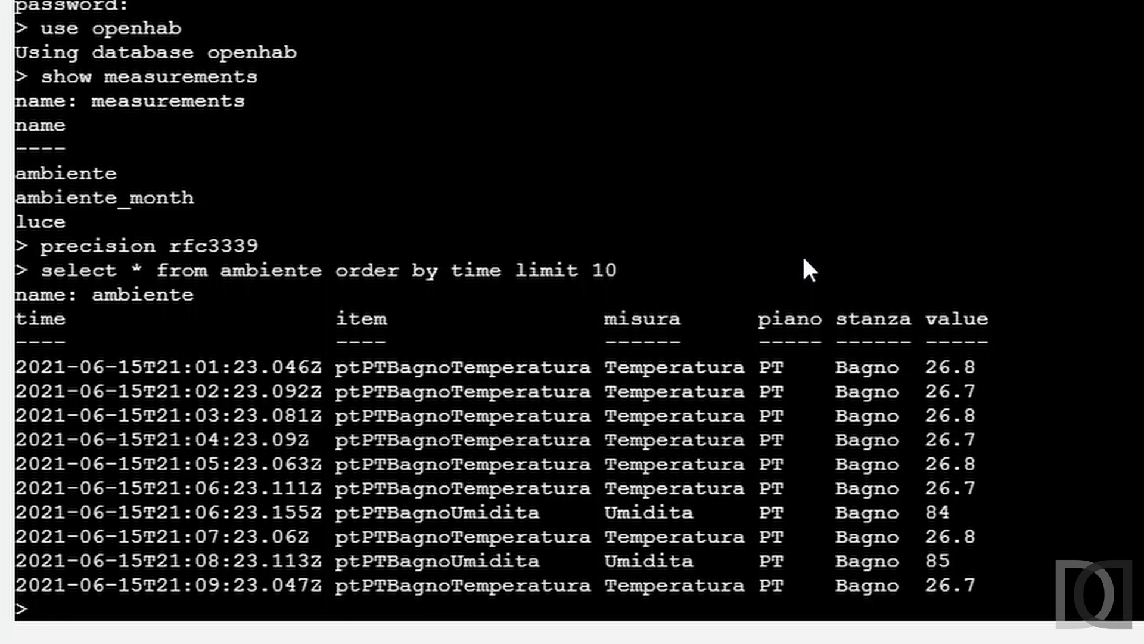
Step: Rerun the ambiente query with the time order set to desc, keeping the limit of 10
{"action": "key", "text": "Up"}
{"action": "key", "text": "Left"}
{"action": "key", "text": "Left"}
{"action": "key", "text": "Left"}
{"action": "key", "text": "Left"}
{"action": "key", "text": "Left"}
{"action": "key", "text": "Left"}
{"action": "key", "text": "Left"}
{"action": "key", "text": "Left"}
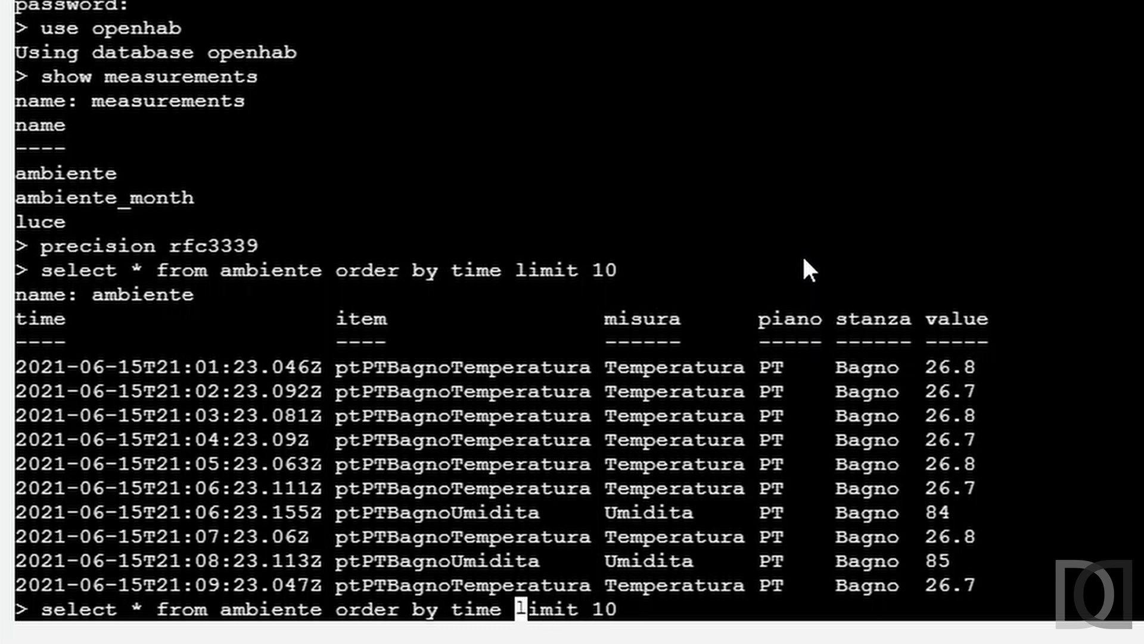
{"action": "type", "text": "desc"}
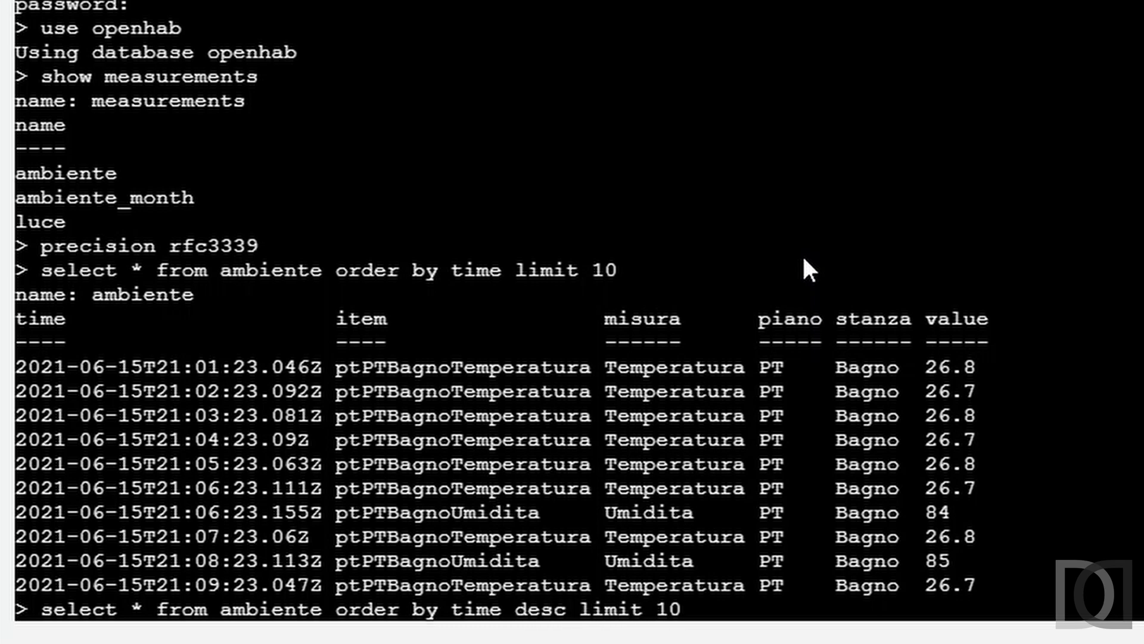
{"action": "key", "text": "Return"}
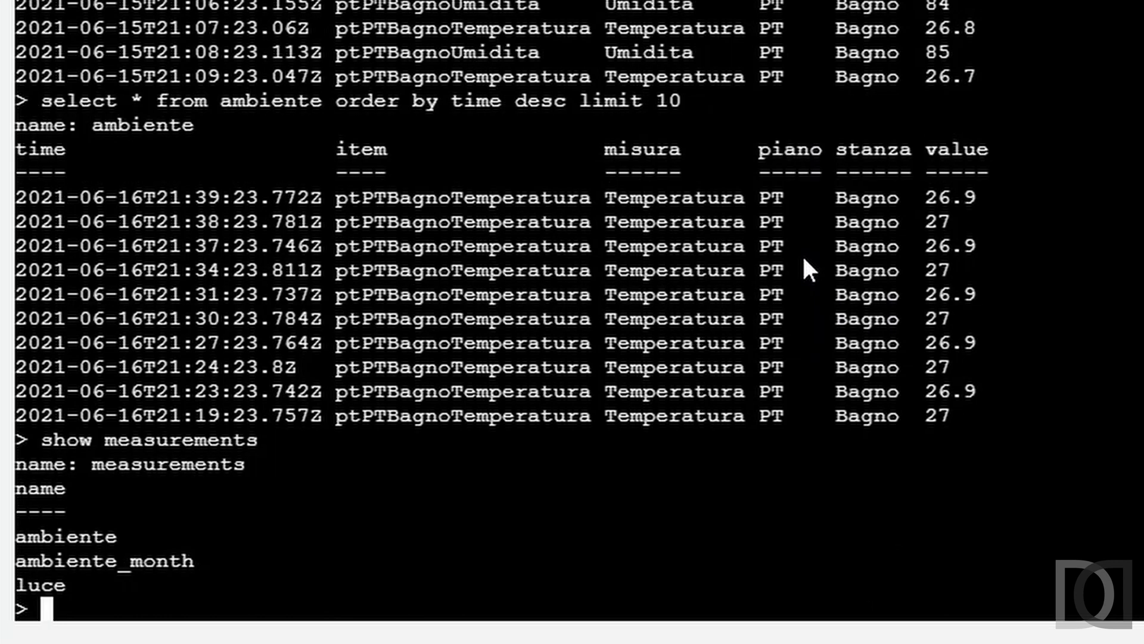
Step: Query all fields from ambiente_month, ordered by time with a limit of 10
{"action": "type", "text": "select * from "}
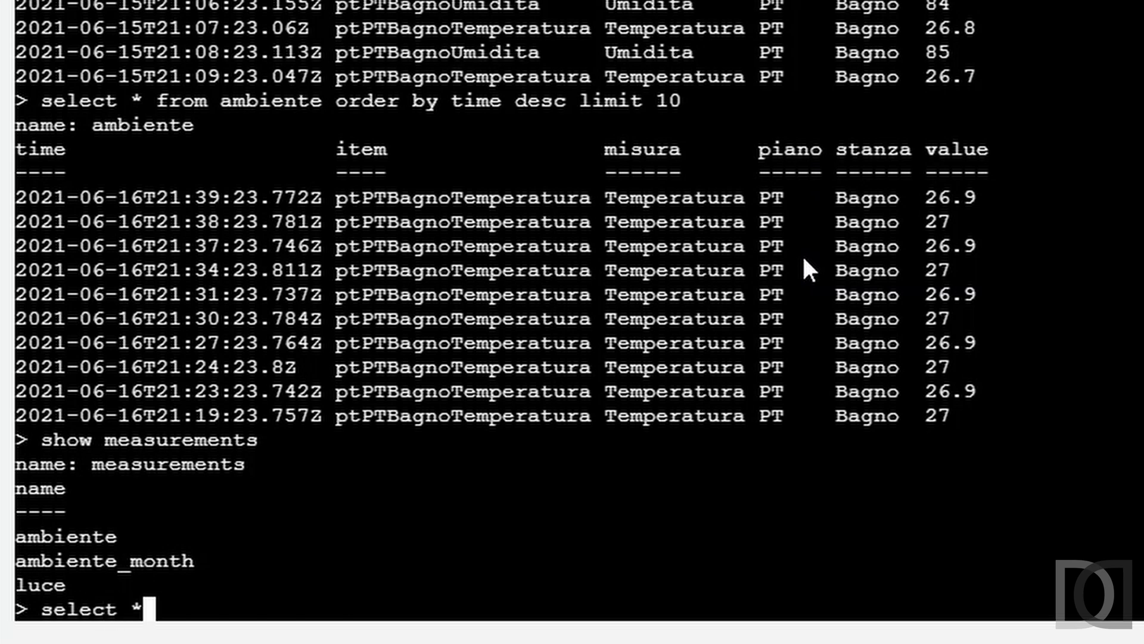
{"action": "type", "text": "ambien"}
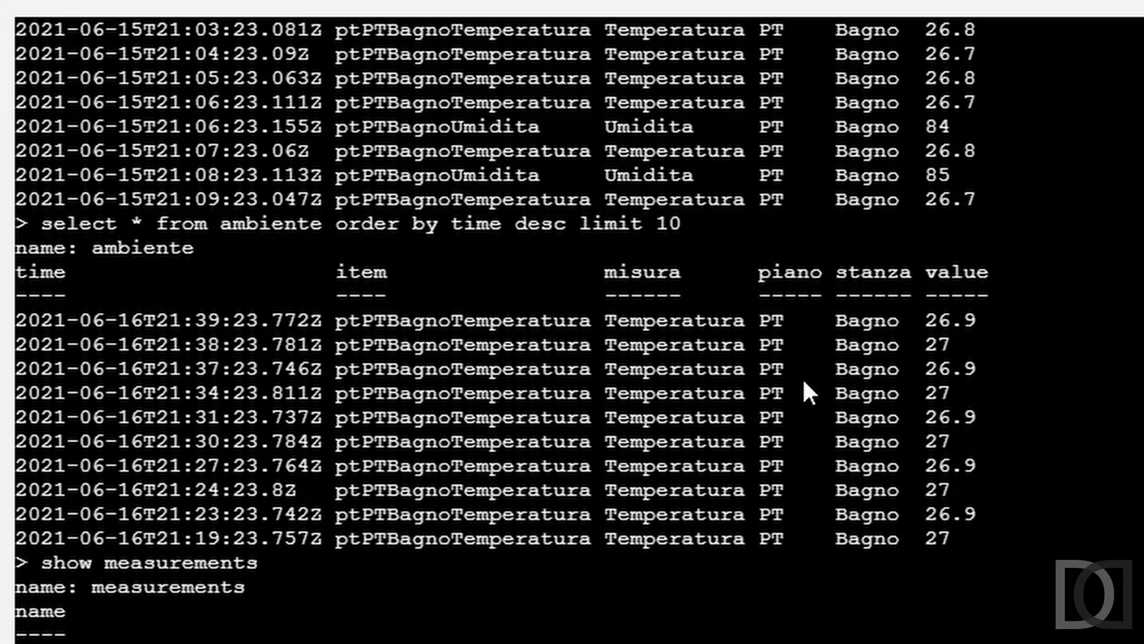
{"action": "type", "text": "te_month order by time limit 10"}
{"action": "key", "text": "Return"}
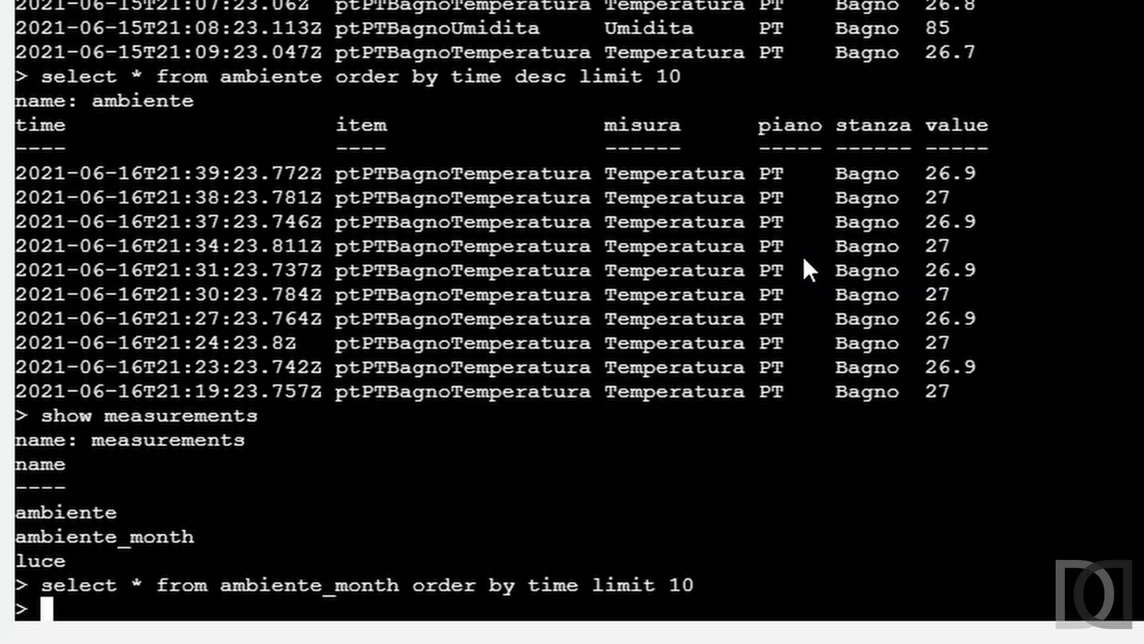
Step: Rerun the ambiente_month query with the month retention policy, using month.ambiente_month as the source
{"action": "key", "text": "Up"}
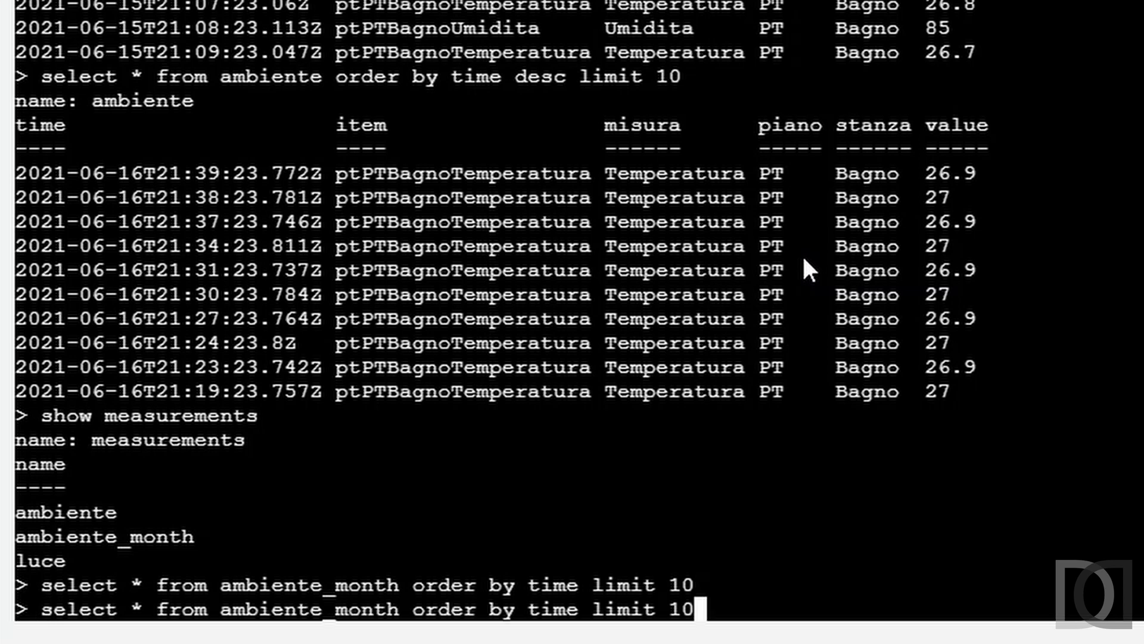
{"action": "key", "text": "Left"}
{"action": "key", "text": "Left"}
{"action": "key", "text": "Left"}
{"action": "key", "text": "Left"}
{"action": "key", "text": "Left"}
{"action": "key", "text": "Left"}
{"action": "key", "text": "Left"}
{"action": "key", "text": "Left"}
{"action": "key", "text": "Left"}
{"action": "key", "text": "Left"}
{"action": "key", "text": "Left"}
{"action": "key", "text": "Left"}
{"action": "key", "text": "Left"}
{"action": "key", "text": "Left"}
{"action": "key", "text": "Left"}
{"action": "key", "text": "Left"}
{"action": "key", "text": "Left"}
{"action": "key", "text": "Left"}
{"action": "key", "text": "Left"}
{"action": "key", "text": "Left"}
{"action": "key", "text": "Left"}
{"action": "key", "text": "Left"}
{"action": "key", "text": "Left"}
{"action": "key", "text": "Left"}
{"action": "key", "text": "Left"}
{"action": "key", "text": "Left"}
{"action": "key", "text": "Left"}
{"action": "key", "text": "Left"}
{"action": "key", "text": "Left"}
{"action": "key", "text": "Left"}
{"action": "key", "text": "Left"}
{"action": "key", "text": "Left"}
{"action": "key", "text": "Left"}
{"action": "key", "text": "Left"}
{"action": "key", "text": "Left"}
{"action": "key", "text": "Left"}
{"action": "type", "text": "month."}
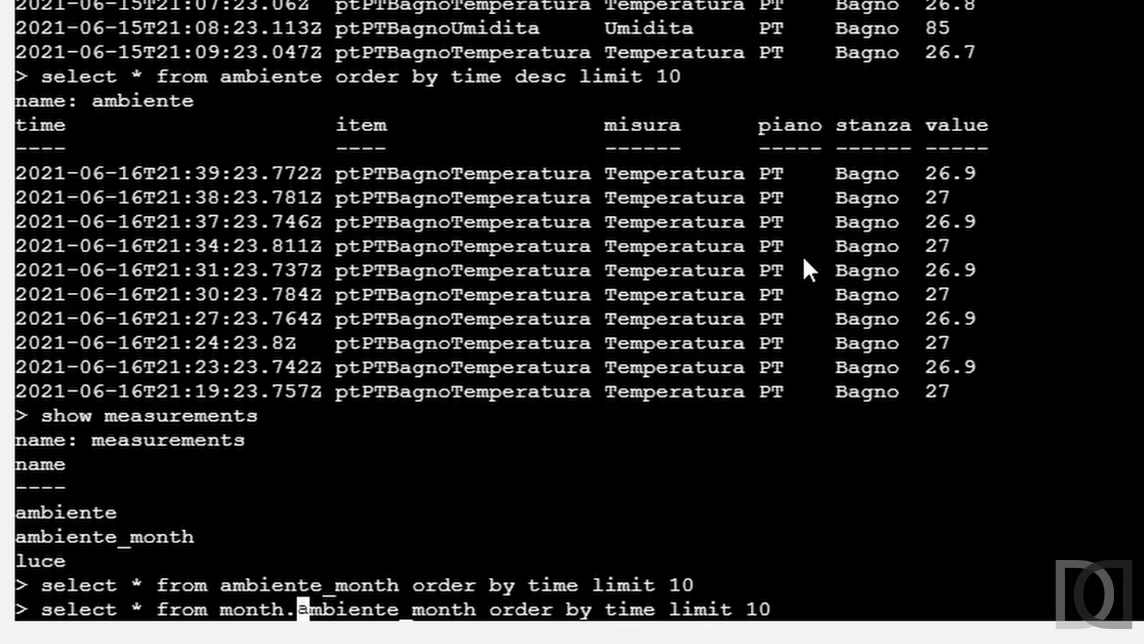
{"action": "key", "text": "Return"}
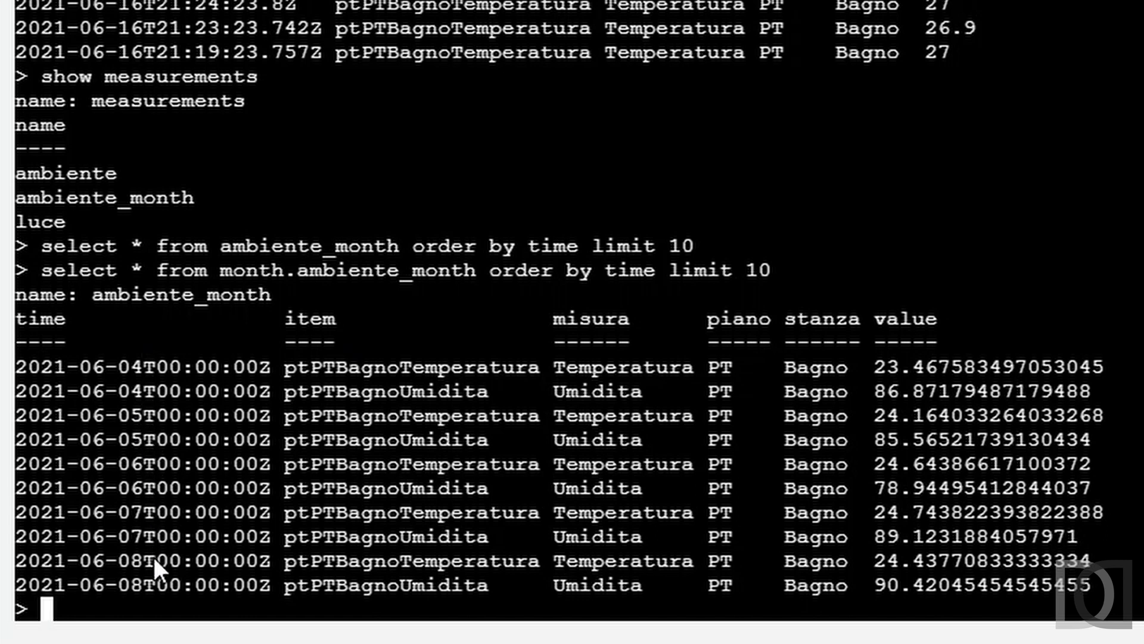
Step: Edit the time ordering part of the month.ambiente_month query and run it again
{"action": "key", "text": "Up"}
{"action": "key", "text": "Left"}
{"action": "key", "text": "Left"}
{"action": "key", "text": "Left"}
{"action": "key", "text": "Left"}
{"action": "key", "text": "Left"}
{"action": "key", "text": "Left"}
{"action": "key", "text": "Left"}
{"action": "key", "text": "Left"}
{"action": "key", "text": "Left"}
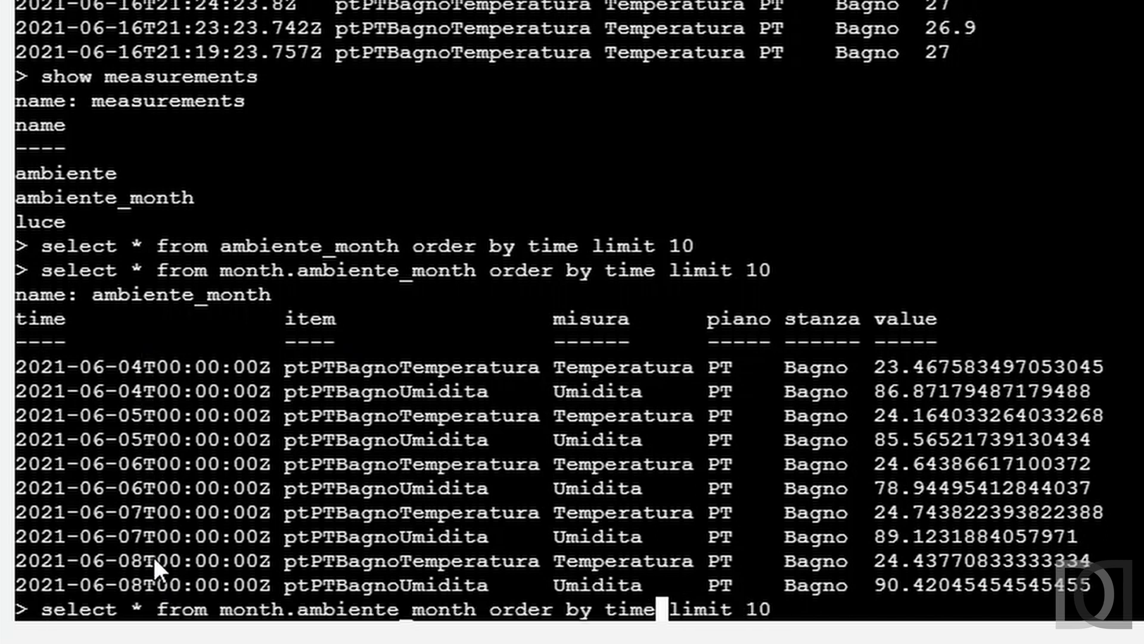
{"action": "key", "text": "BackSpace"}
{"action": "key", "text": "BackSpace"}
{"action": "key", "text": "BackSpace"}
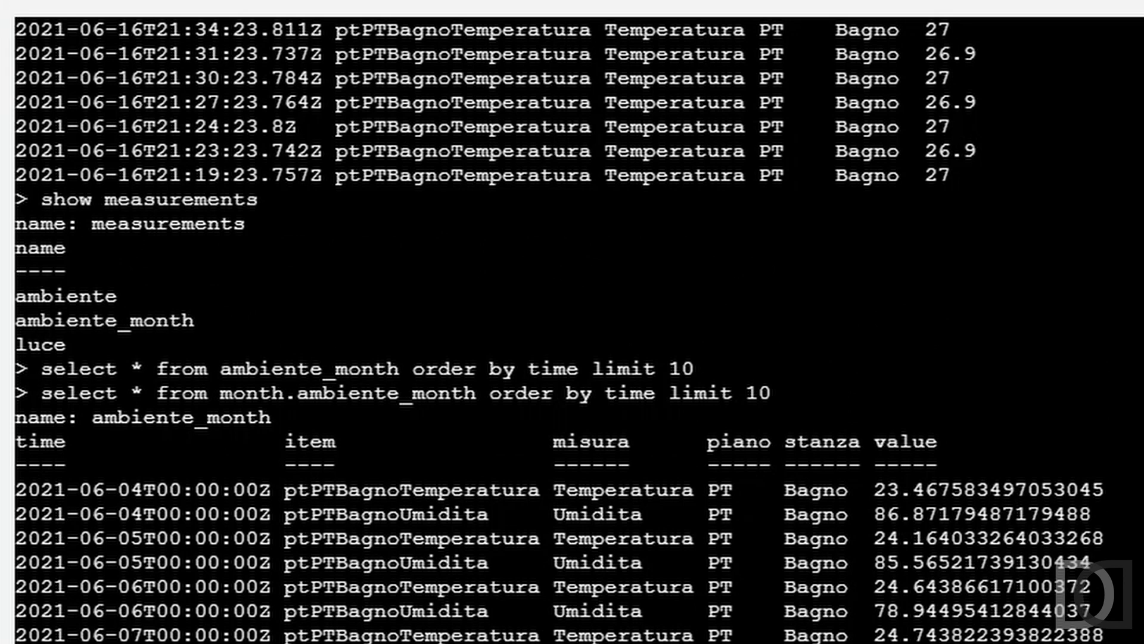
{"action": "key", "text": "Return"}
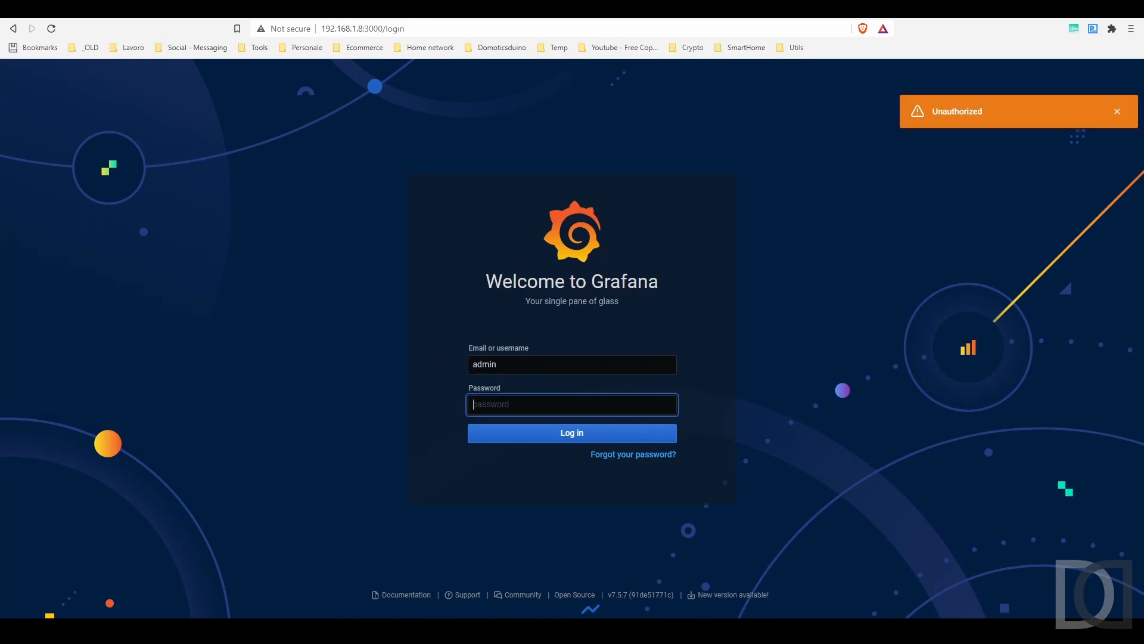
Step: Switch to Grafana, log in as admin with the account password, and open the dashboard named New dashboard
{"action": "key", "text": "ctrl+v"}
{"action": "left_click", "coordinate": [556, 441]}
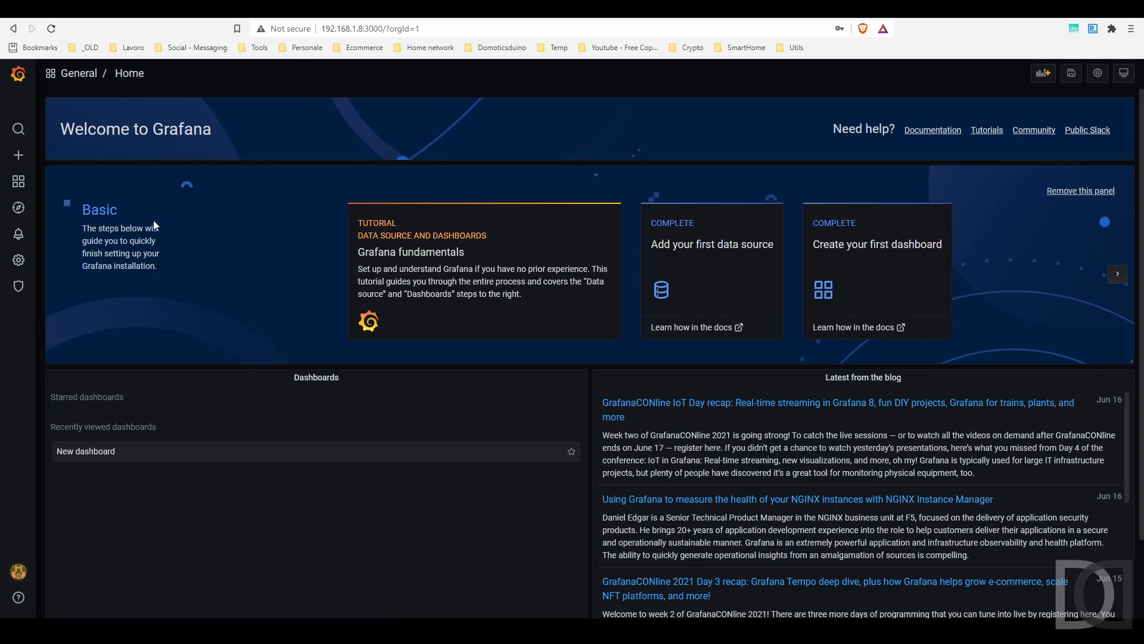
{"action": "mouse_move", "coordinate": [18, 182]}
{"action": "left_click", "coordinate": [69, 232]}
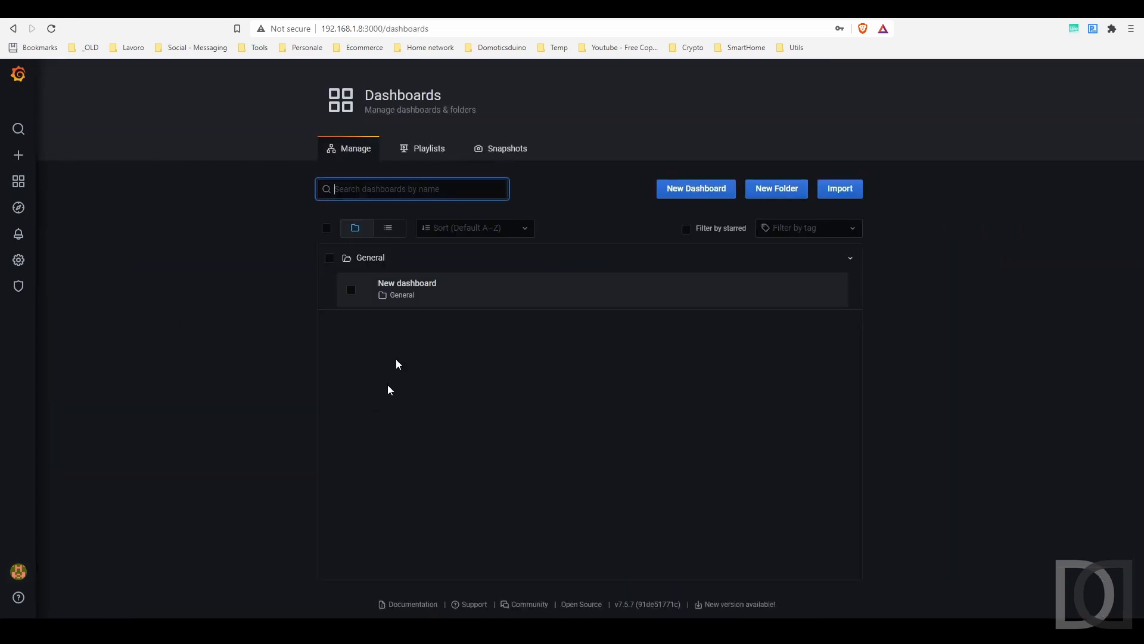
{"action": "left_click", "coordinate": [404, 284]}
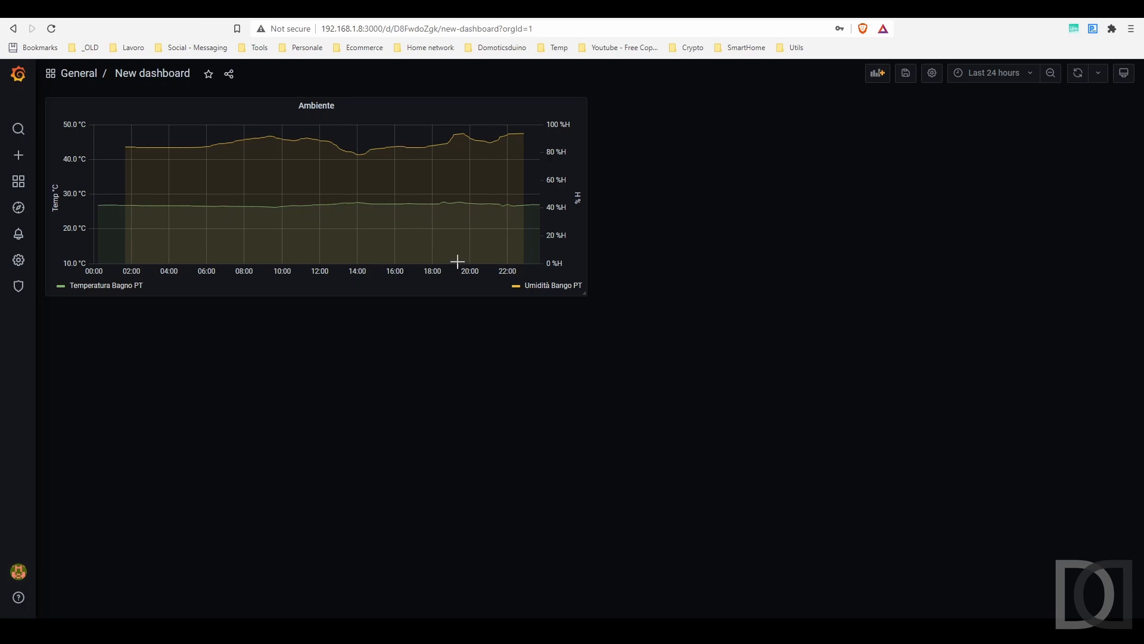
Step: View the Ambiente panel at full size and set its time range to Last 2 days
{"action": "left_click", "coordinate": [1004, 75]}
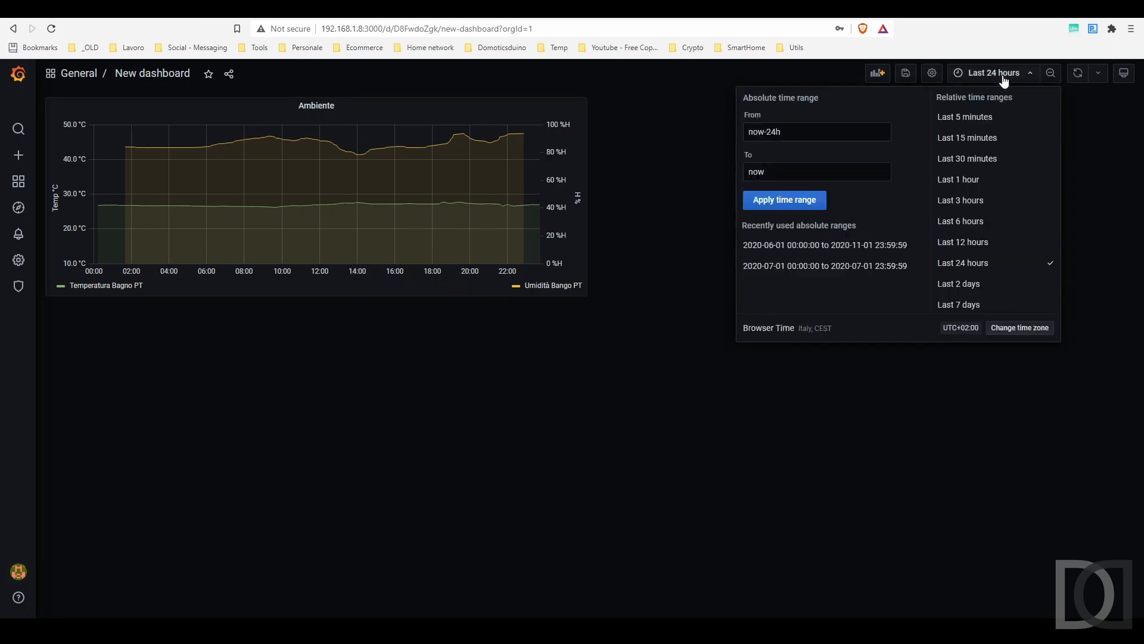
{"action": "left_click", "coordinate": [321, 106]}
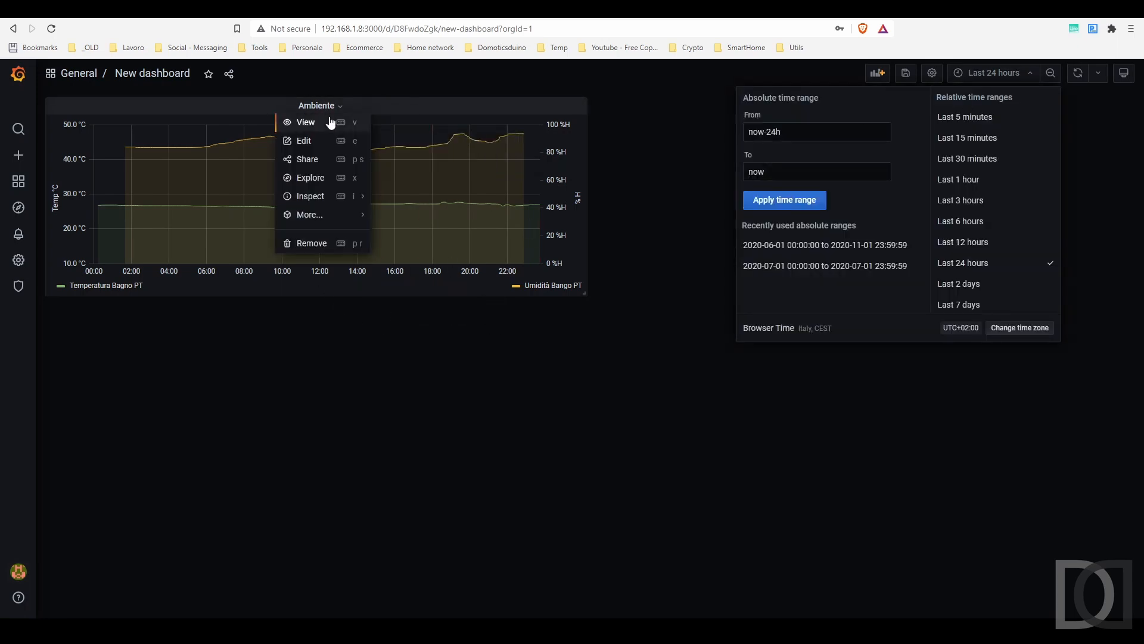
{"action": "left_click", "coordinate": [328, 123]}
{"action": "left_click", "coordinate": [1003, 73]}
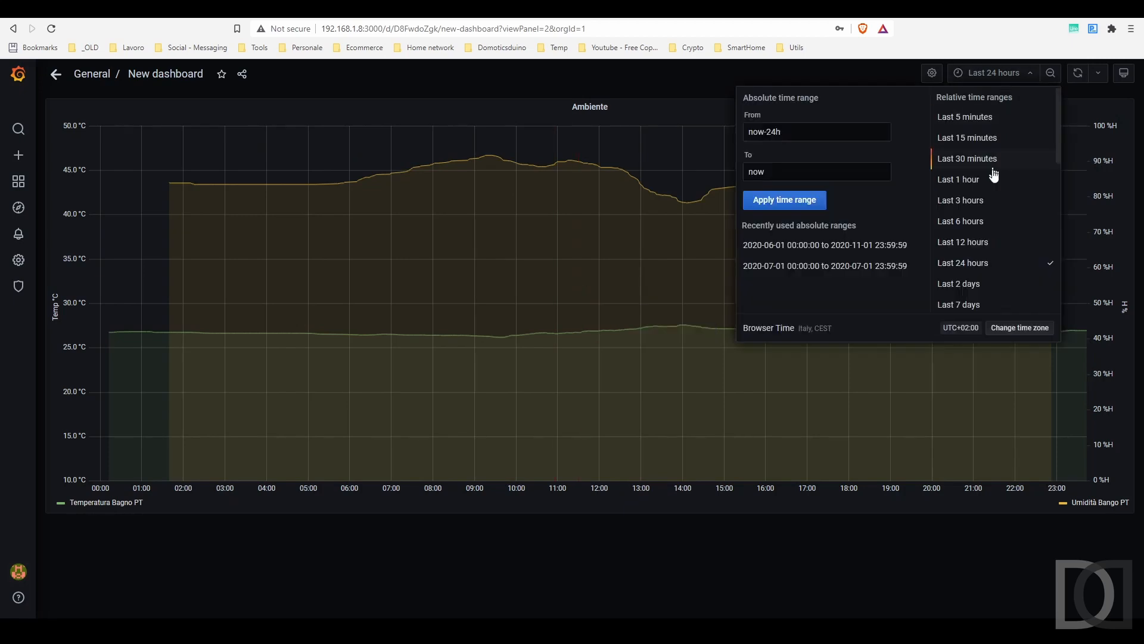
{"action": "left_click", "coordinate": [979, 283]}
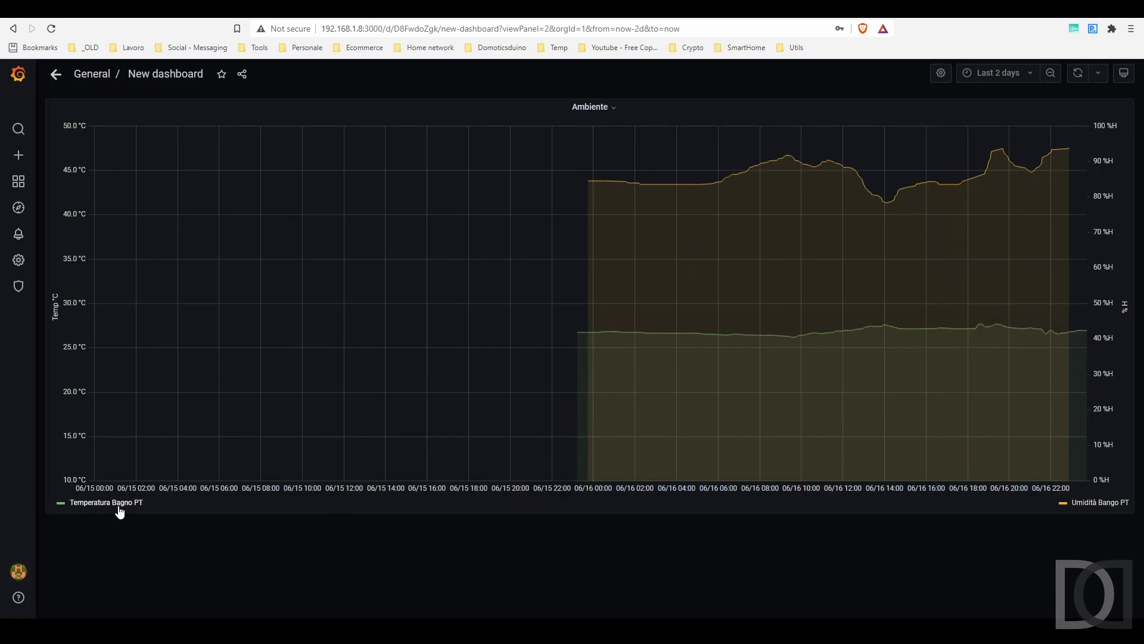
Step: Open the Ambiente panel for editing and collapse queries A and B
{"action": "left_click", "coordinate": [603, 110]}
{"action": "left_click", "coordinate": [590, 145]}
{"action": "left_click", "coordinate": [17, 438]}
{"action": "left_click", "coordinate": [18, 462]}
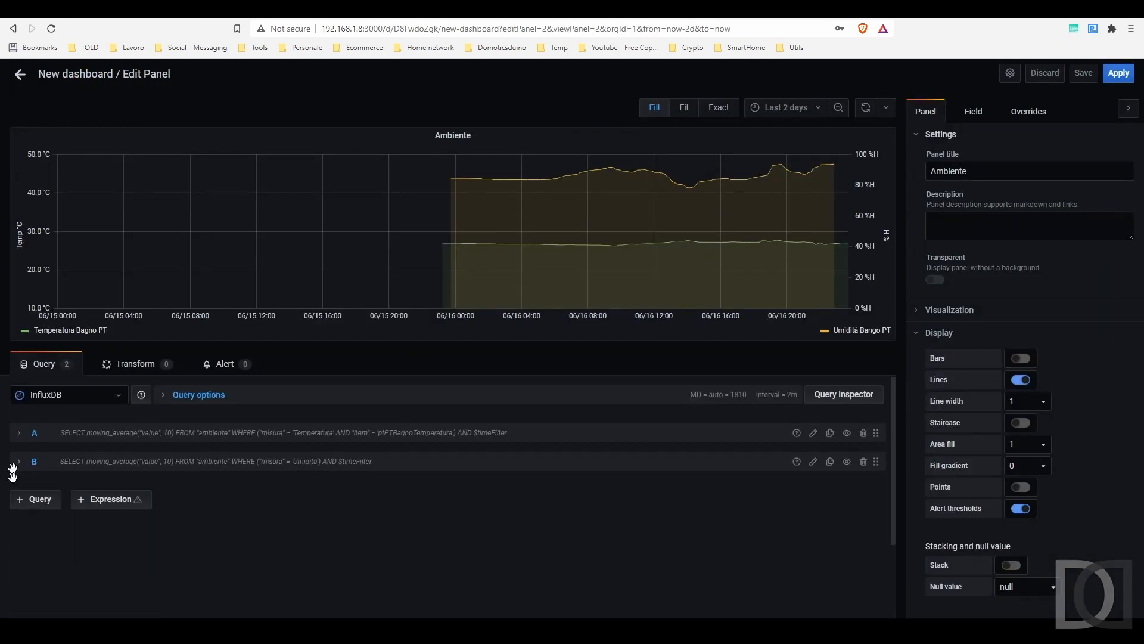
Step: Add a third query to the panel, using the month retention policy and the ambiente_month measurement as its source
{"action": "left_click", "coordinate": [31, 498]}
{"action": "left_click", "coordinate": [110, 511]}
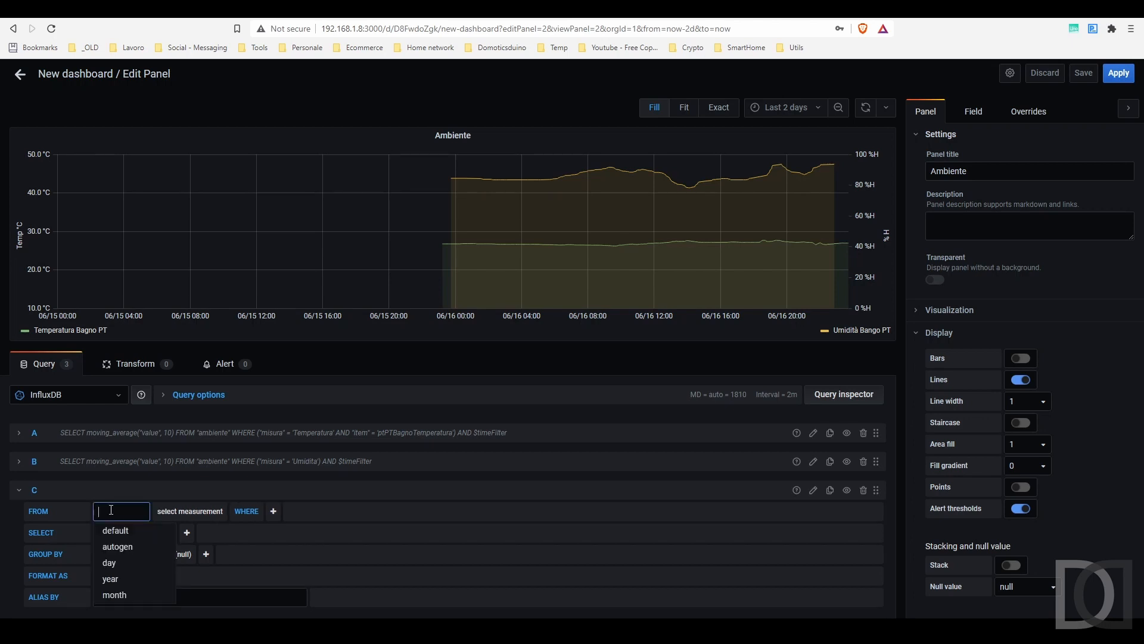
{"action": "left_click", "coordinate": [114, 595]}
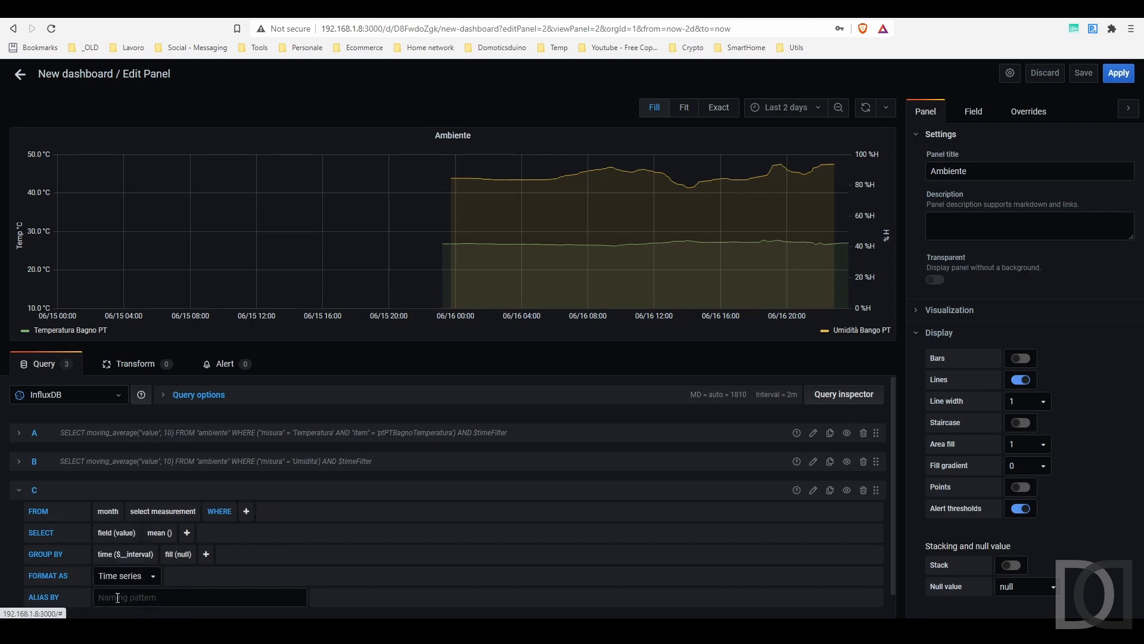
{"action": "scroll", "coordinate": [190, 496], "scroll_direction": "down", "scroll_amount": 1}
{"action": "left_click", "coordinate": [184, 484]}
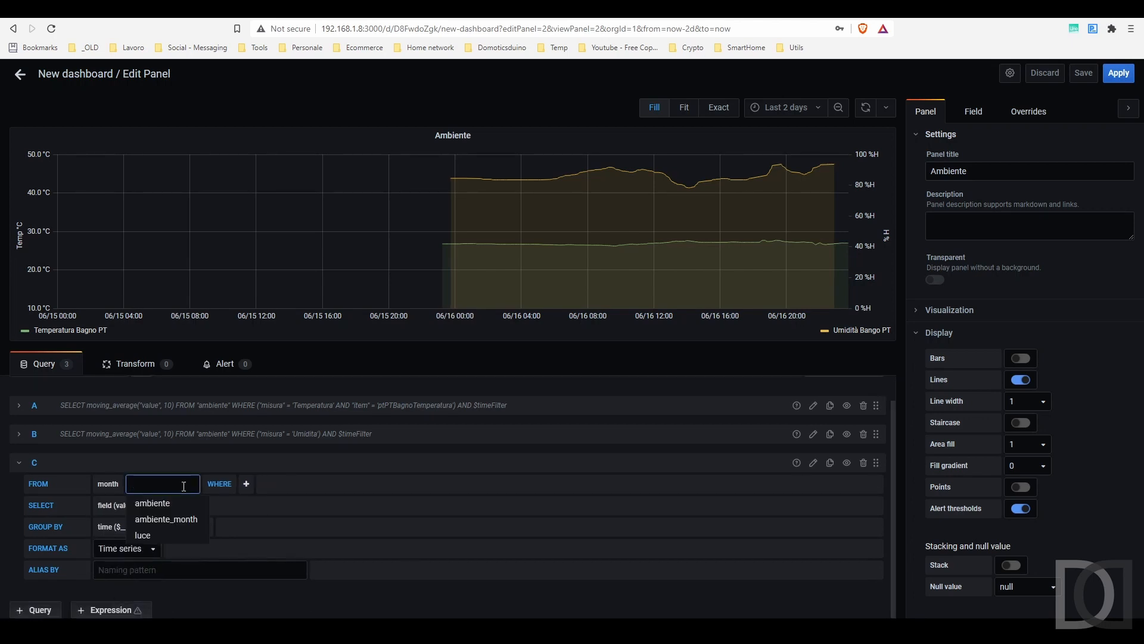
{"action": "left_click", "coordinate": [175, 521]}
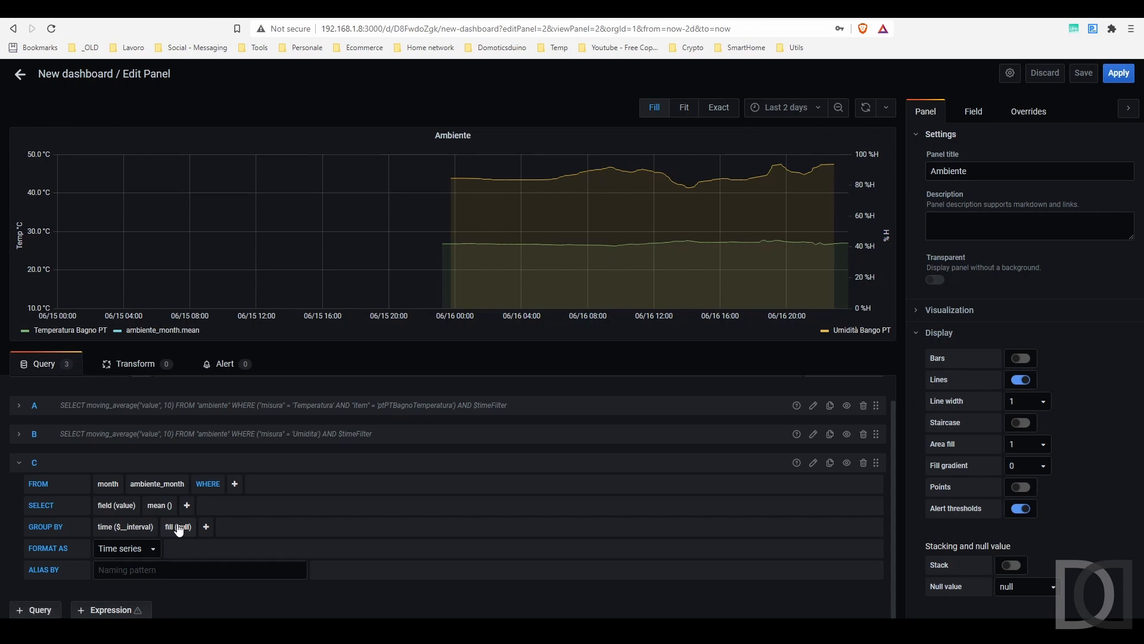
Step: Remove the mean aggregation and the time grouping from query C
{"action": "left_click", "coordinate": [160, 506]}
{"action": "left_click", "coordinate": [167, 522]}
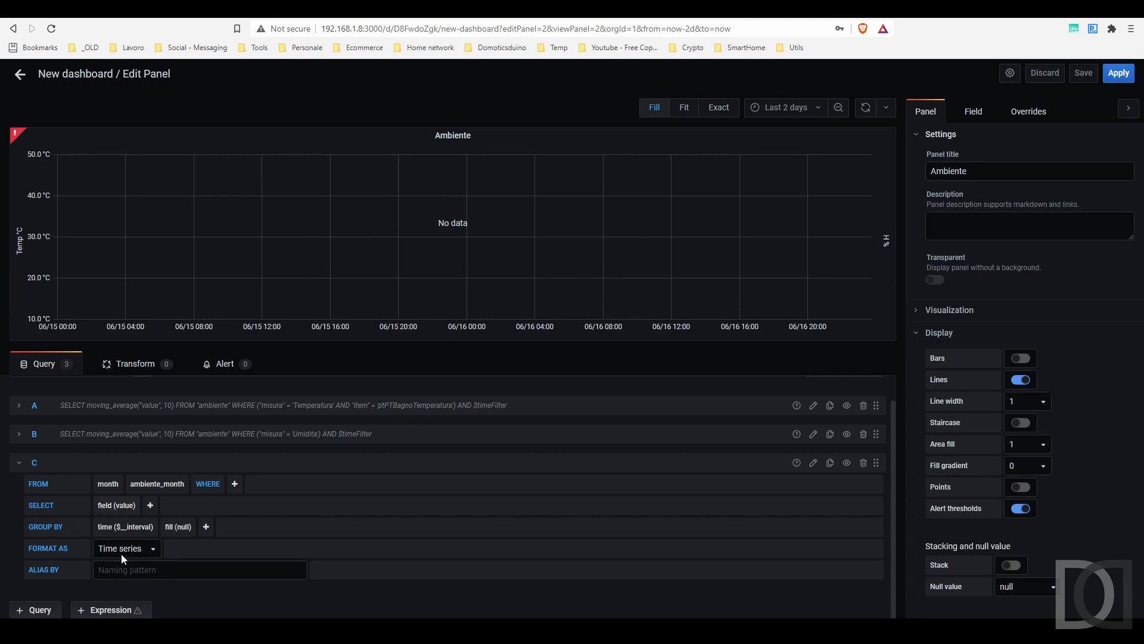
{"action": "left_click", "coordinate": [123, 527]}
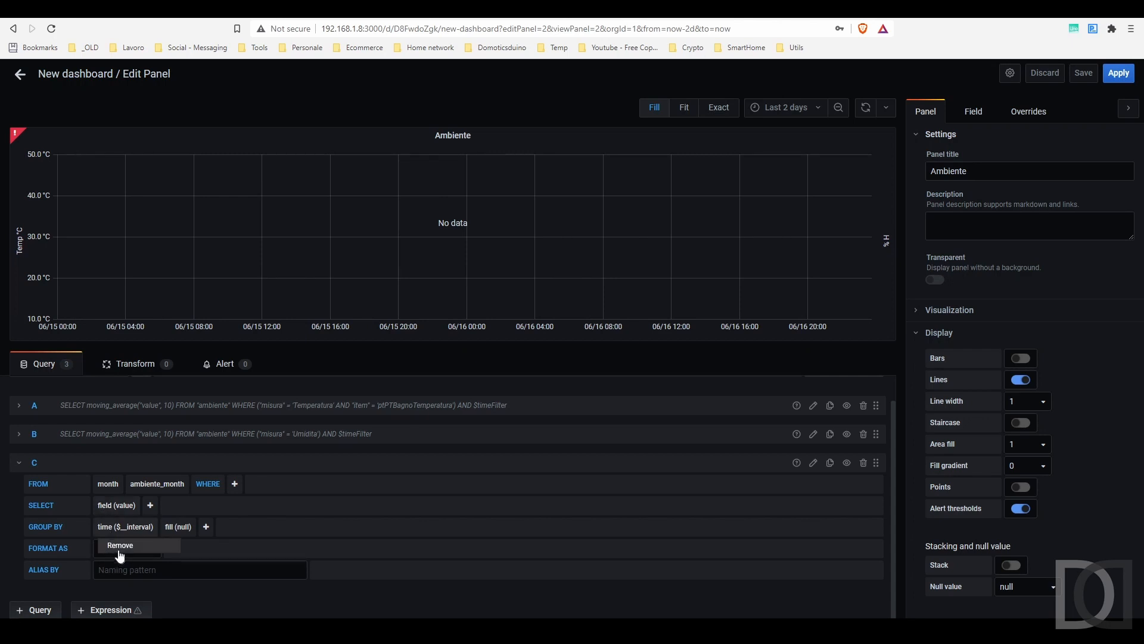
{"action": "left_click", "coordinate": [121, 543]}
Step: Set the alias of query C to "Media Giornaliera Temperatura Bagno PT"
{"action": "type", "text": "Temperatura"}
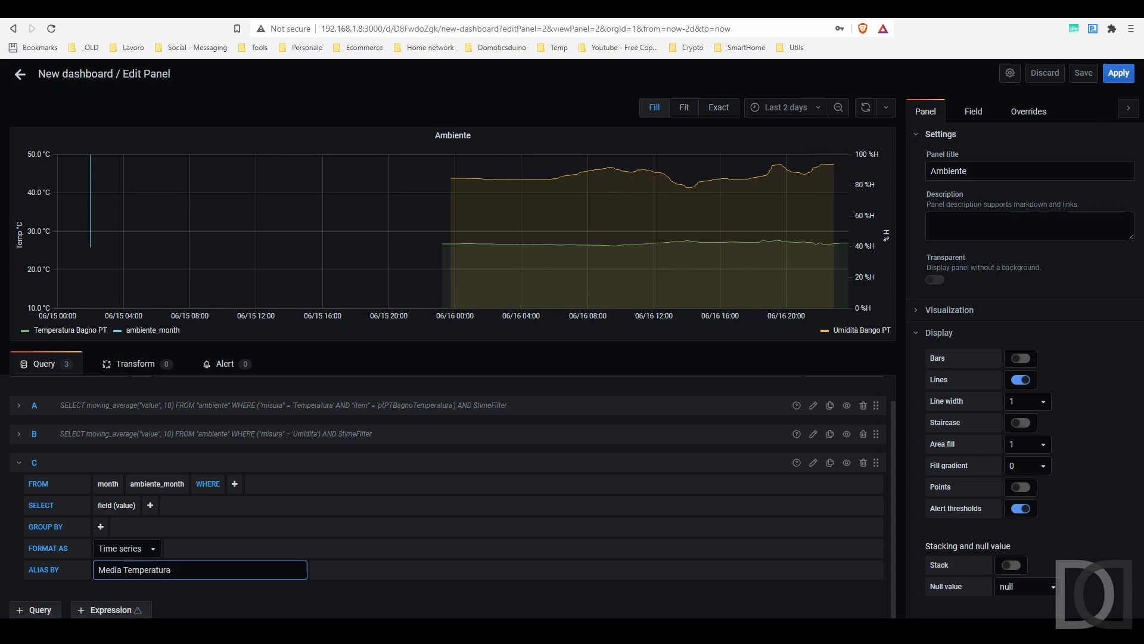
{"action": "type", "text": "Guornaliera"}
{"action": "key", "text": "Right"}
{"action": "key", "text": "Delete"}
{"action": "type", "text": "i"}
{"action": "left_click", "coordinate": [228, 568]}
{"action": "type", "text": "Bagno PT"}
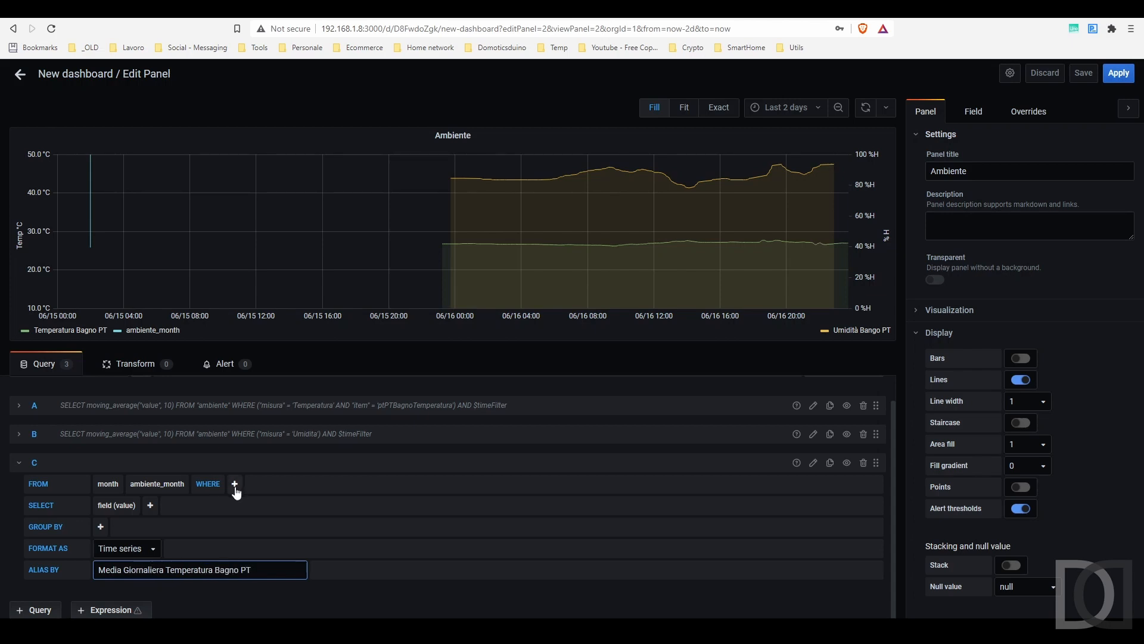
Step: Filter query C with a WHERE condition matching the misura tag to Temperatura
{"action": "left_click", "coordinate": [235, 485]}
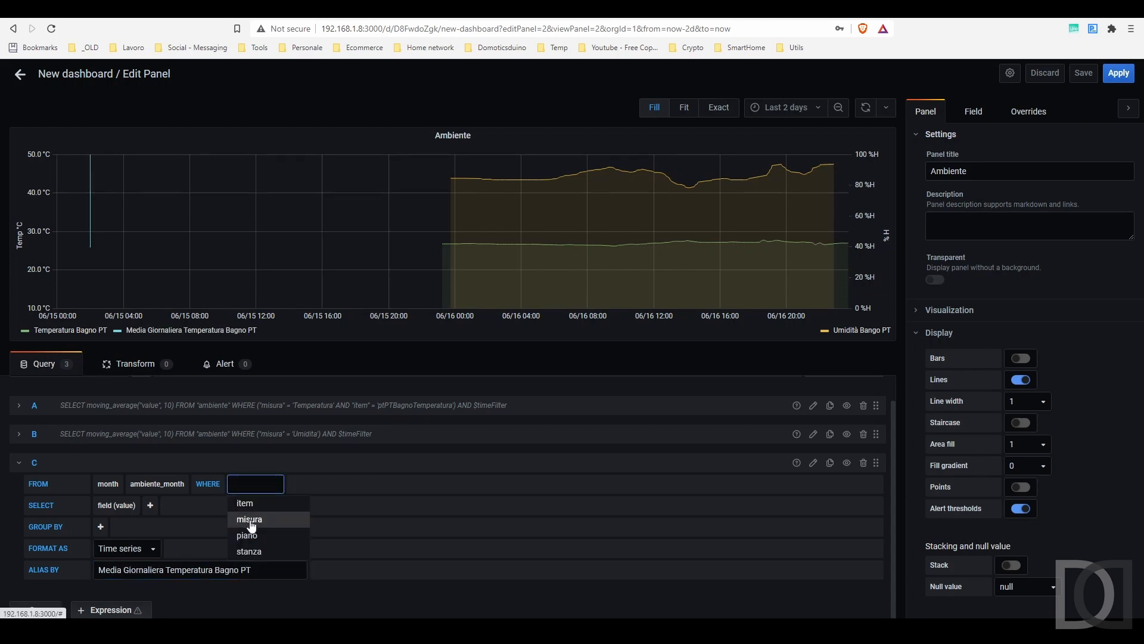
{"action": "left_click", "coordinate": [250, 520]}
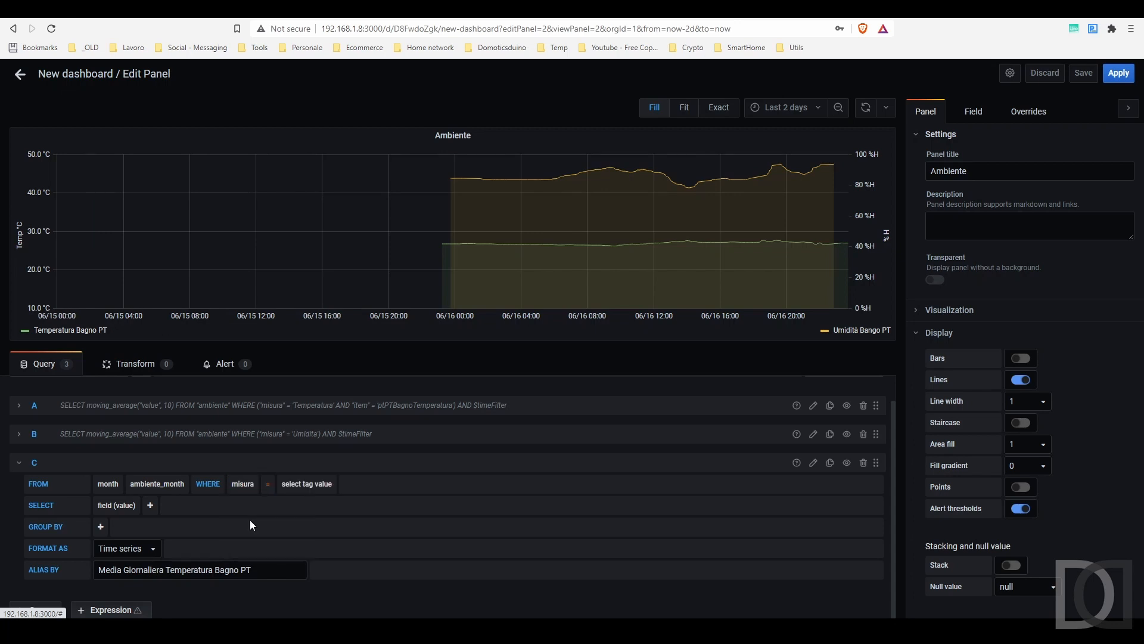
{"action": "left_click", "coordinate": [306, 485]}
{"action": "left_click", "coordinate": [310, 504]}
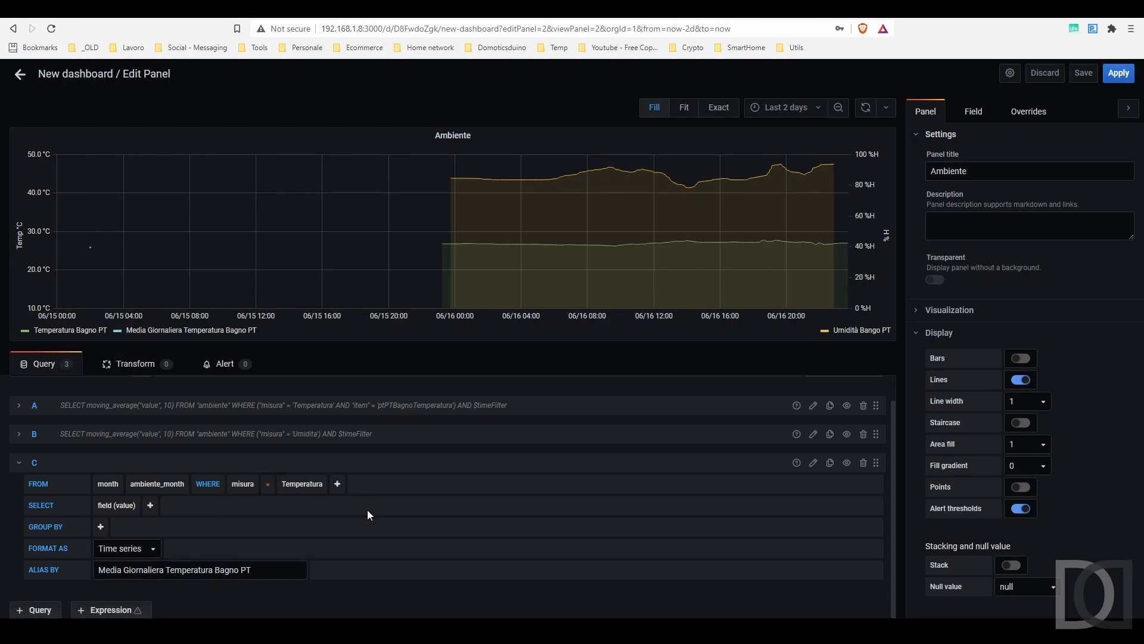
Step: Set the Ambiente panel's time range to Last 30 days
{"action": "left_click", "coordinate": [787, 109]}
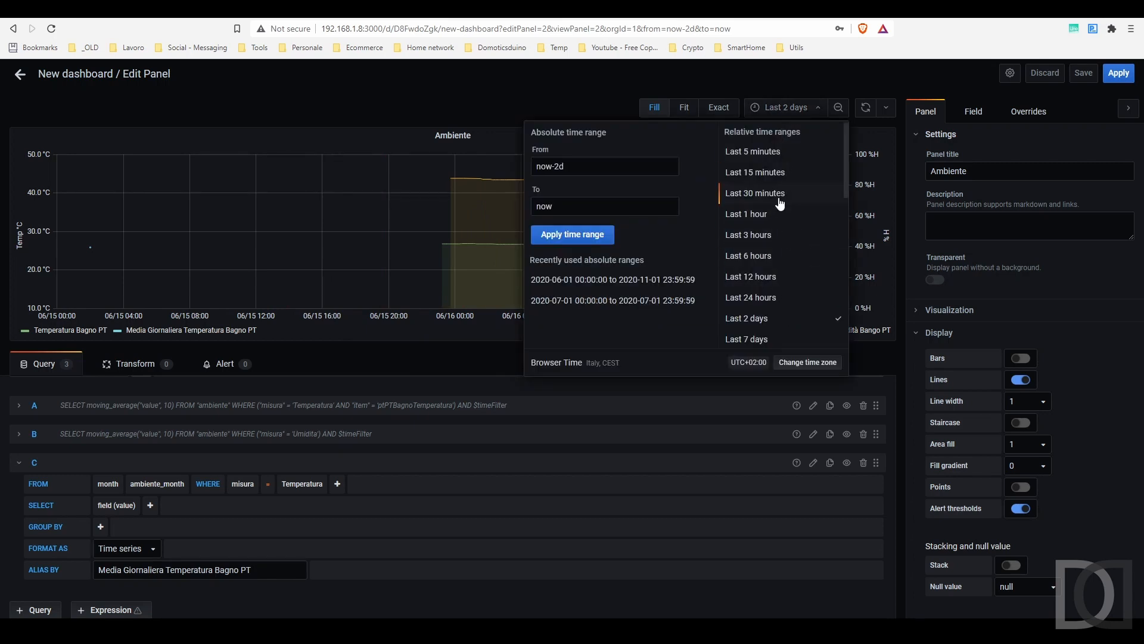
{"action": "scroll", "coordinate": [782, 250], "scroll_direction": "down", "scroll_amount": 3}
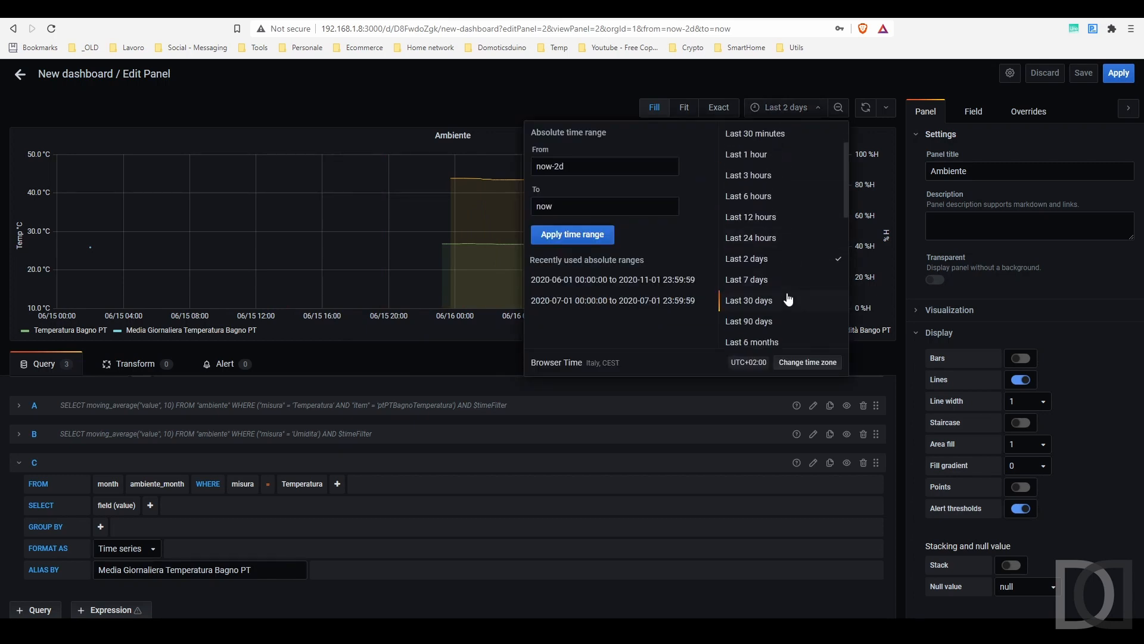
{"action": "left_click", "coordinate": [786, 295]}
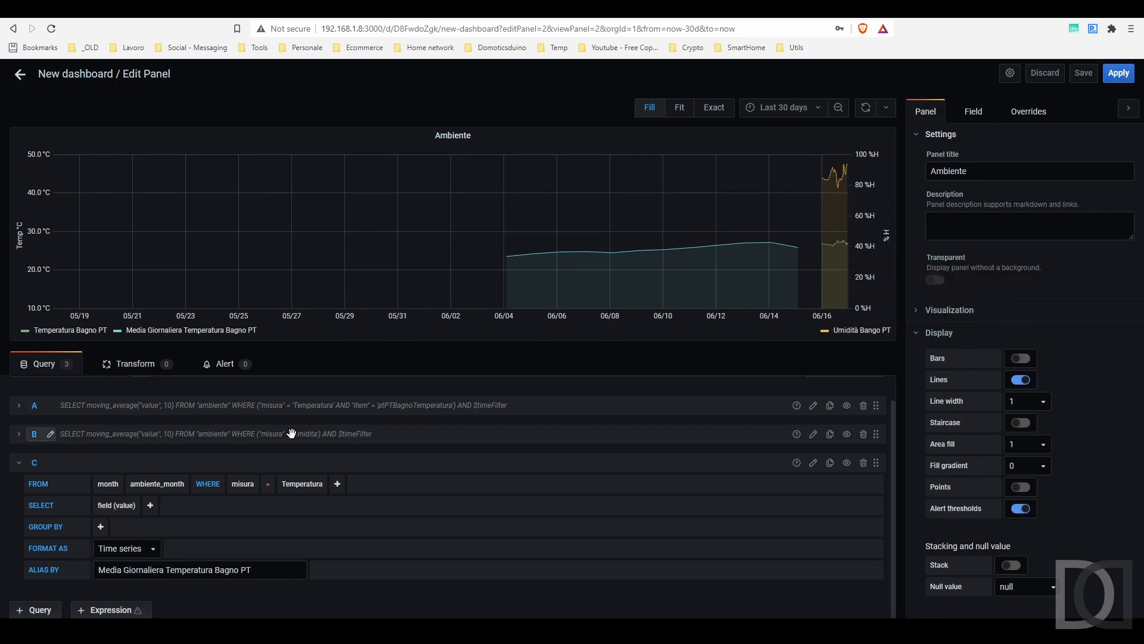
Step: Collapse query C and add a fourth query that reads the ambiente_month measurement from the month retention policy
{"action": "left_click", "coordinate": [45, 465]}
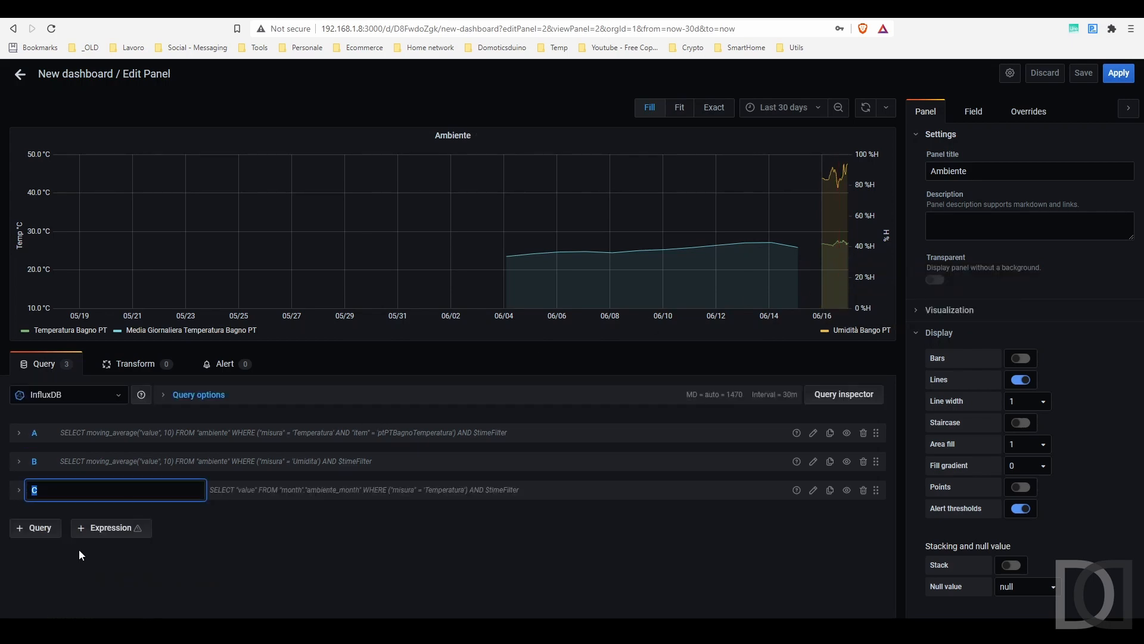
{"action": "left_click", "coordinate": [32, 532]}
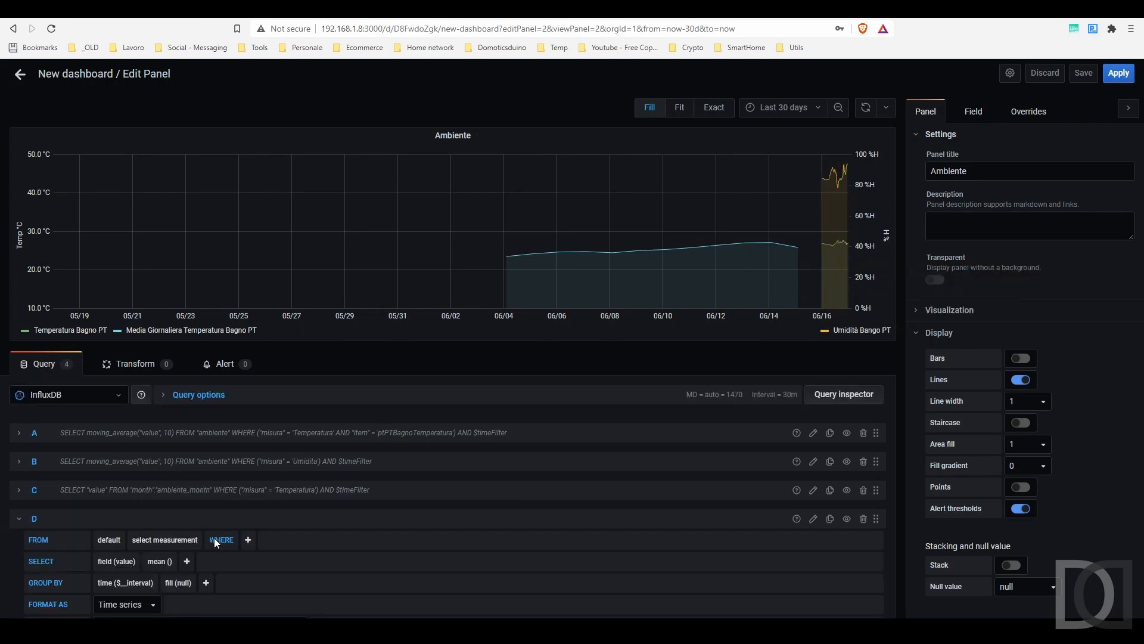
{"action": "left_click", "coordinate": [111, 541]}
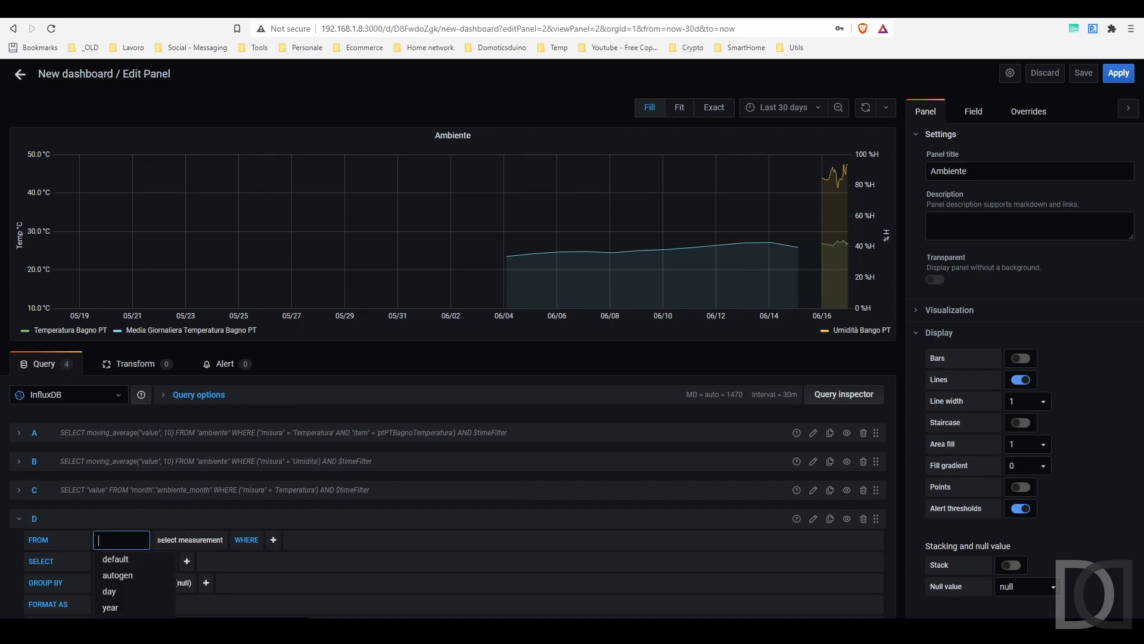
{"action": "scroll", "coordinate": [122, 598], "scroll_direction": "down", "scroll_amount": 1}
{"action": "left_click", "coordinate": [118, 573]}
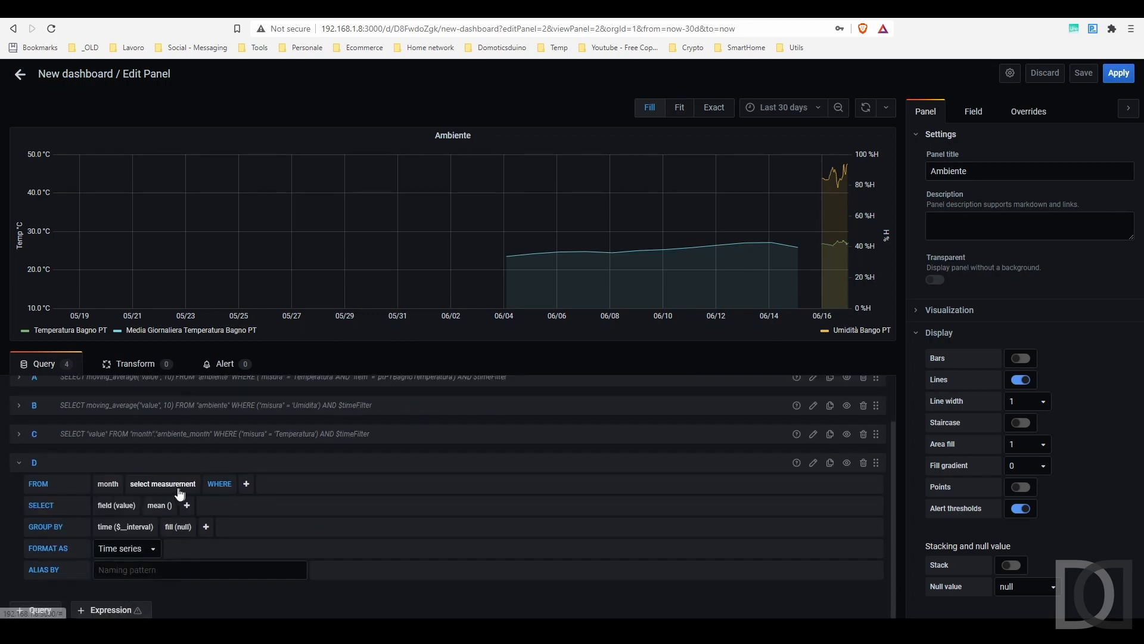
{"action": "left_click", "coordinate": [179, 484]}
{"action": "left_click", "coordinate": [167, 520]}
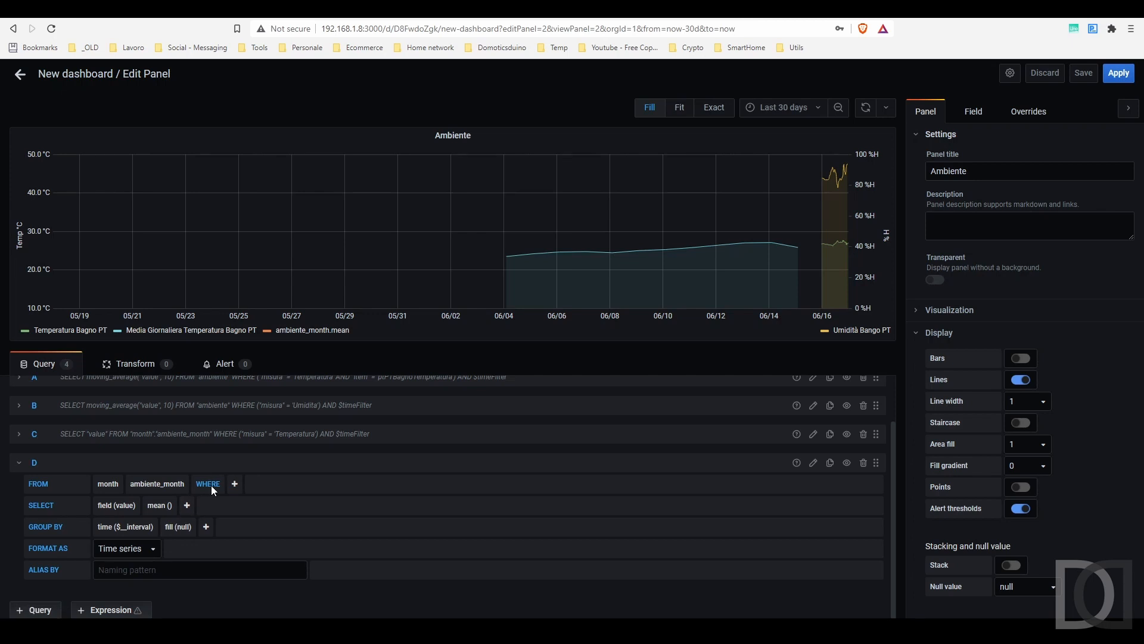
Step: Remove the mean aggregation and the time grouping from query D
{"action": "left_click", "coordinate": [159, 506]}
{"action": "left_click", "coordinate": [105, 530]}
{"action": "left_click", "coordinate": [158, 508]}
{"action": "left_click", "coordinate": [165, 524]}
{"action": "left_click", "coordinate": [111, 527]}
{"action": "left_click", "coordinate": [118, 545]}
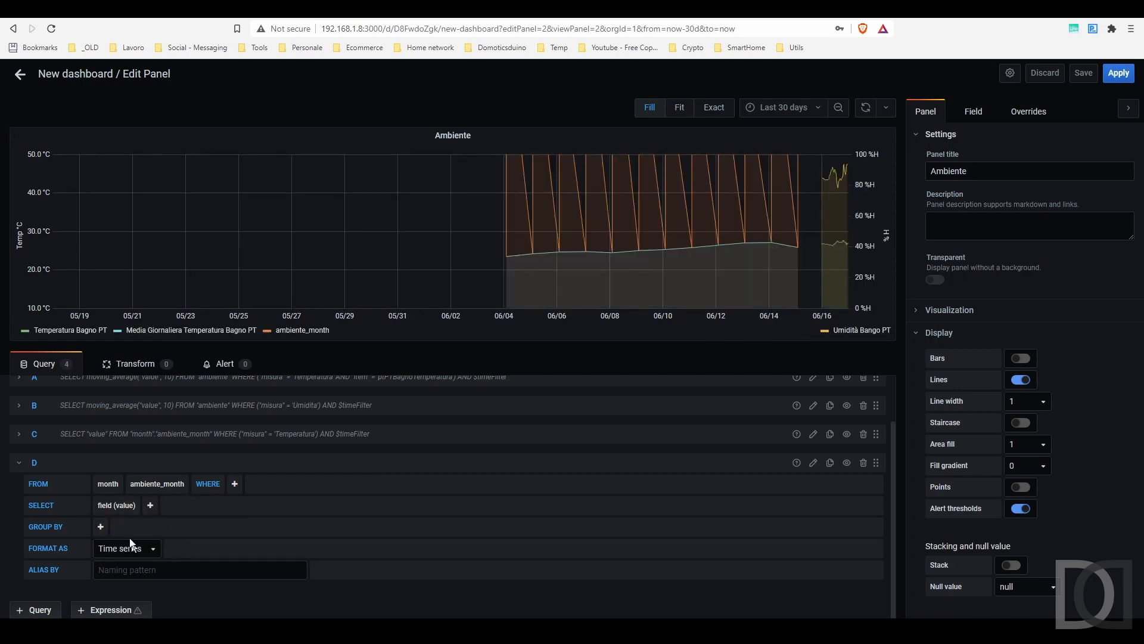
Step: Set the alias of query D to "Media Giornaliera Umidità Bagno PT"
{"action": "left_click", "coordinate": [119, 570]}
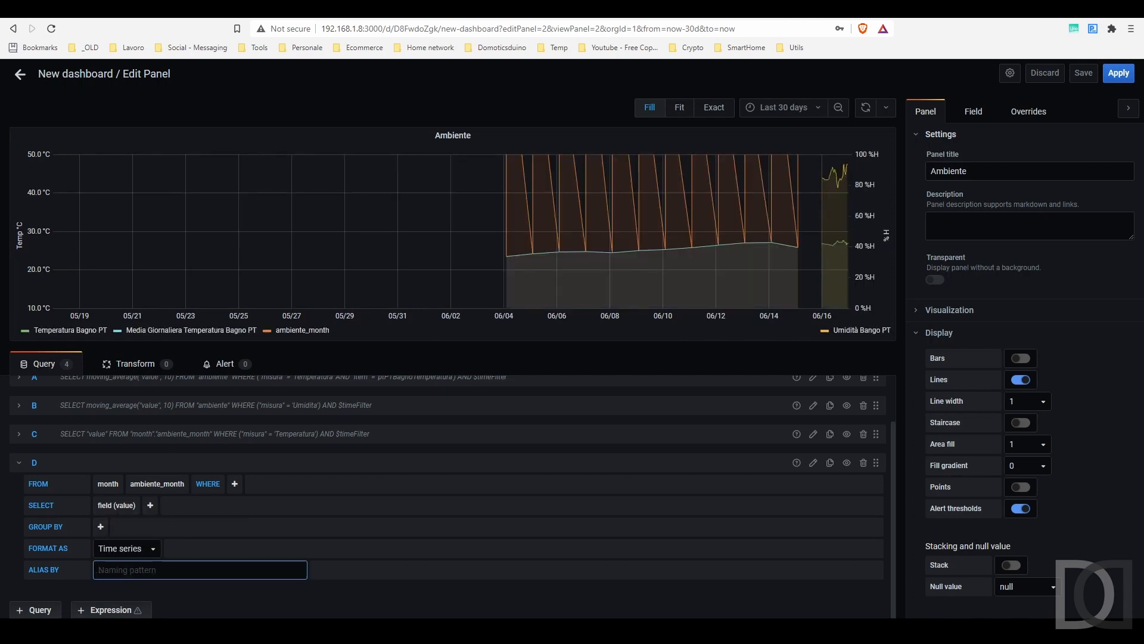
{"action": "type", "text": "Media giornaliera"}
{"action": "key", "text": "Delete"}
{"action": "type", "text": "Giornaliera Umidità Bagno PT"}
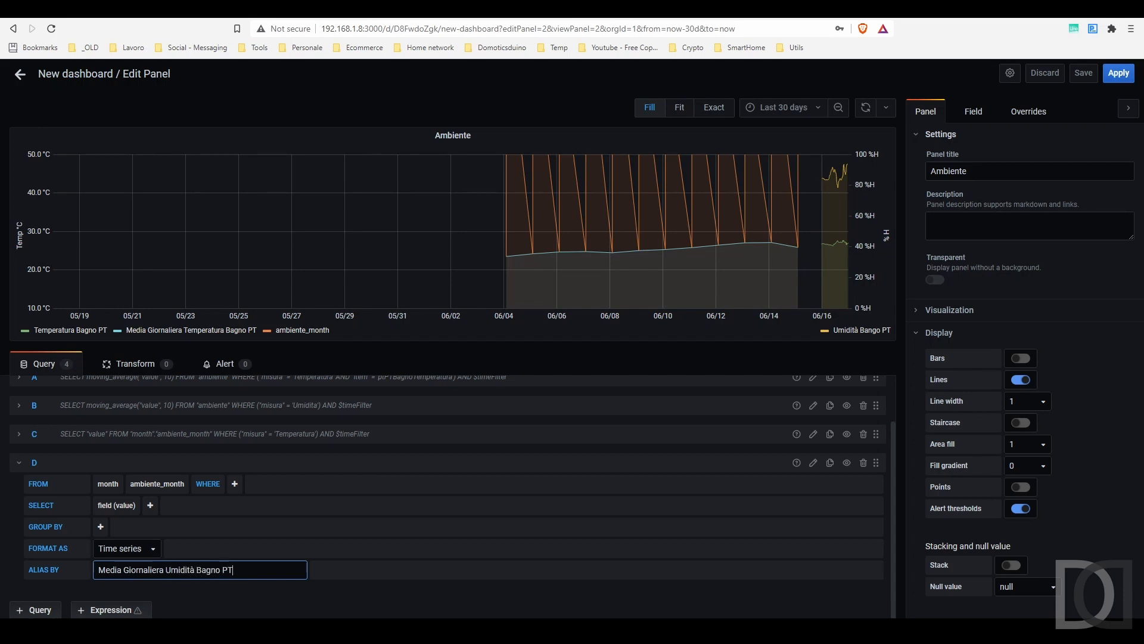
Step: Filter query D with a WHERE condition matching the misura tag to Umidita, and collapse the query
{"action": "left_click", "coordinate": [234, 483]}
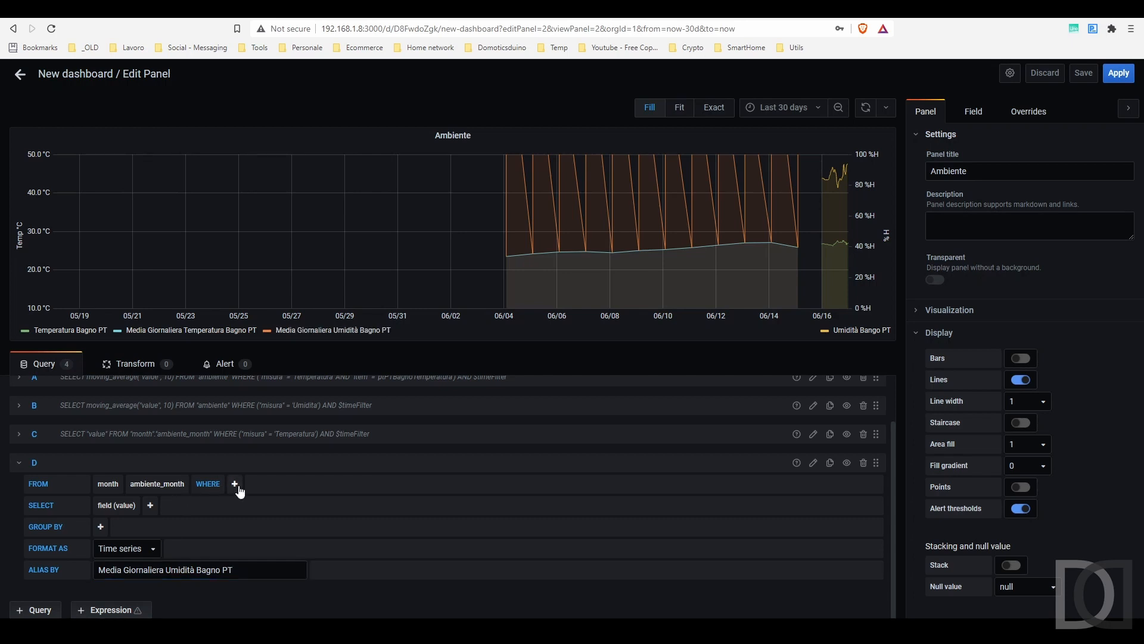
{"action": "left_click", "coordinate": [249, 520]}
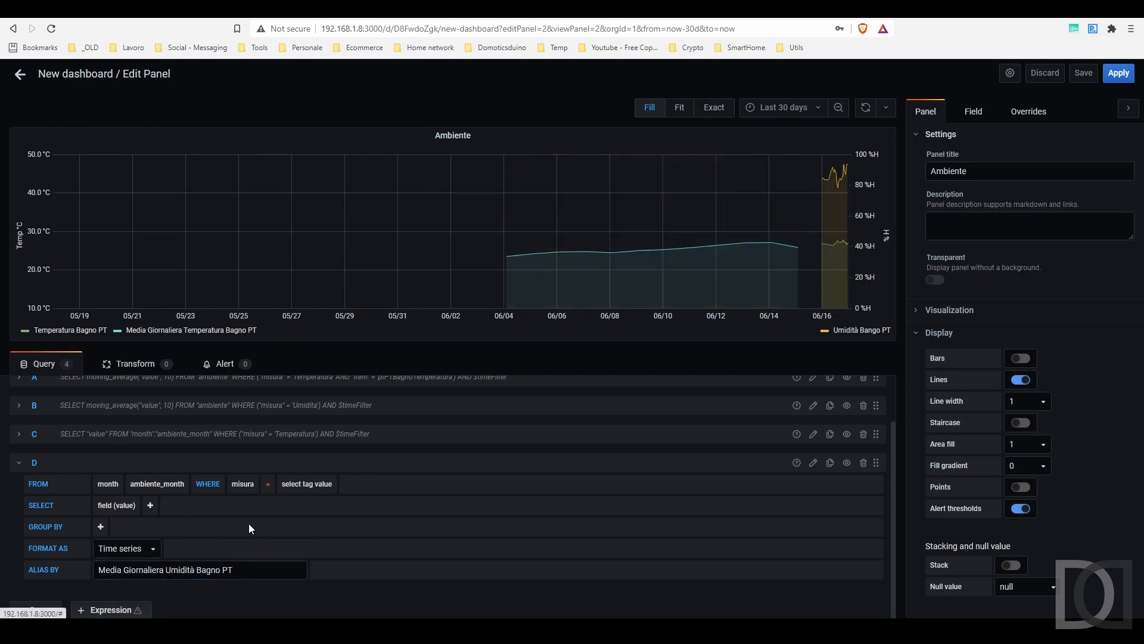
{"action": "left_click", "coordinate": [294, 484]}
{"action": "left_click", "coordinate": [313, 520]}
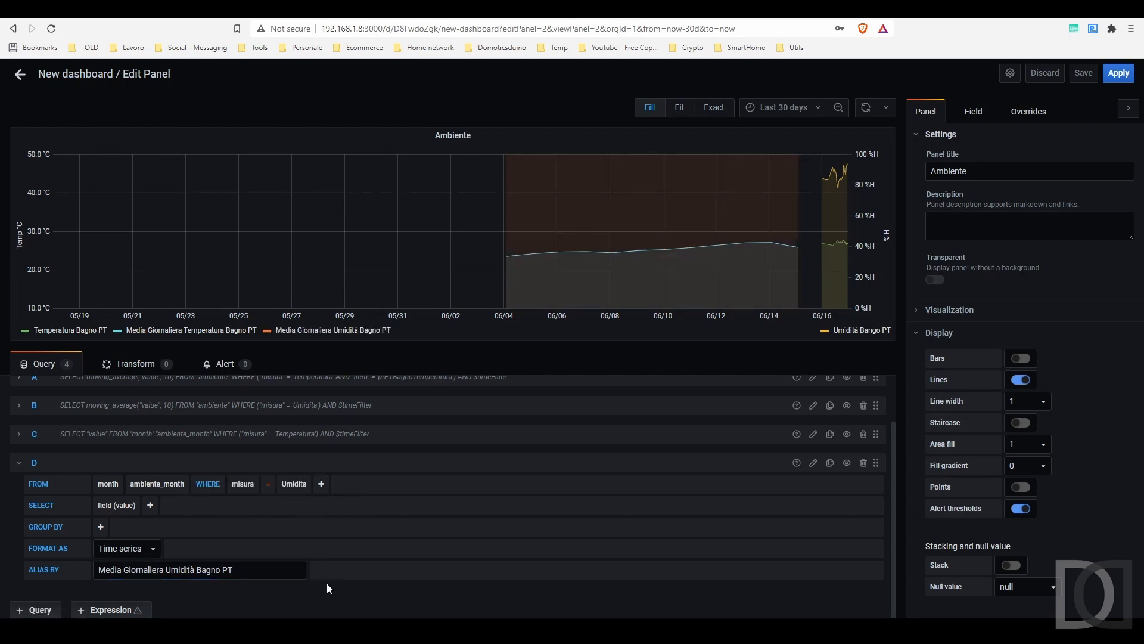
{"action": "left_click", "coordinate": [369, 462]}
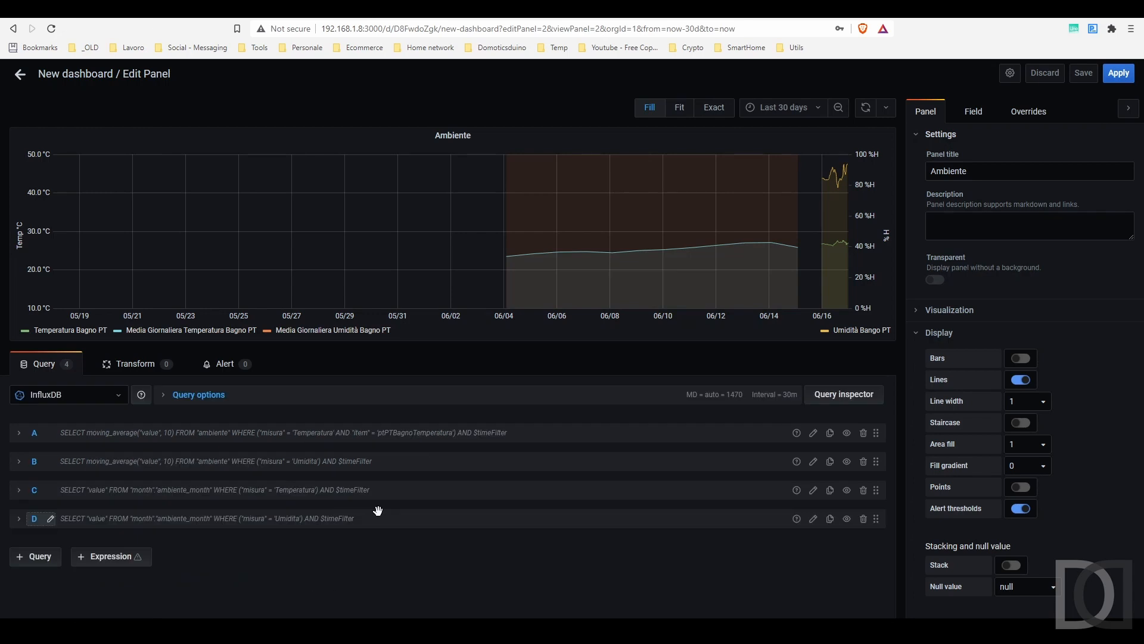
Step: Assign the Media Giornaliera Umidità Bagno PT series to the right Y-axis
{"action": "left_click", "coordinate": [267, 331]}
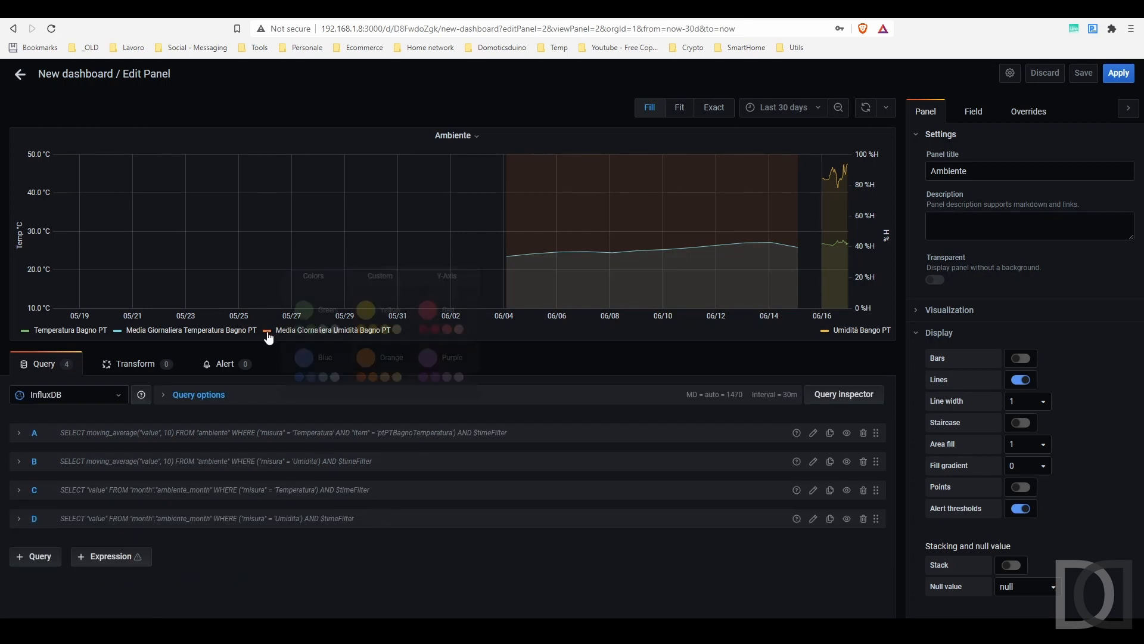
{"action": "left_click", "coordinate": [267, 333]}
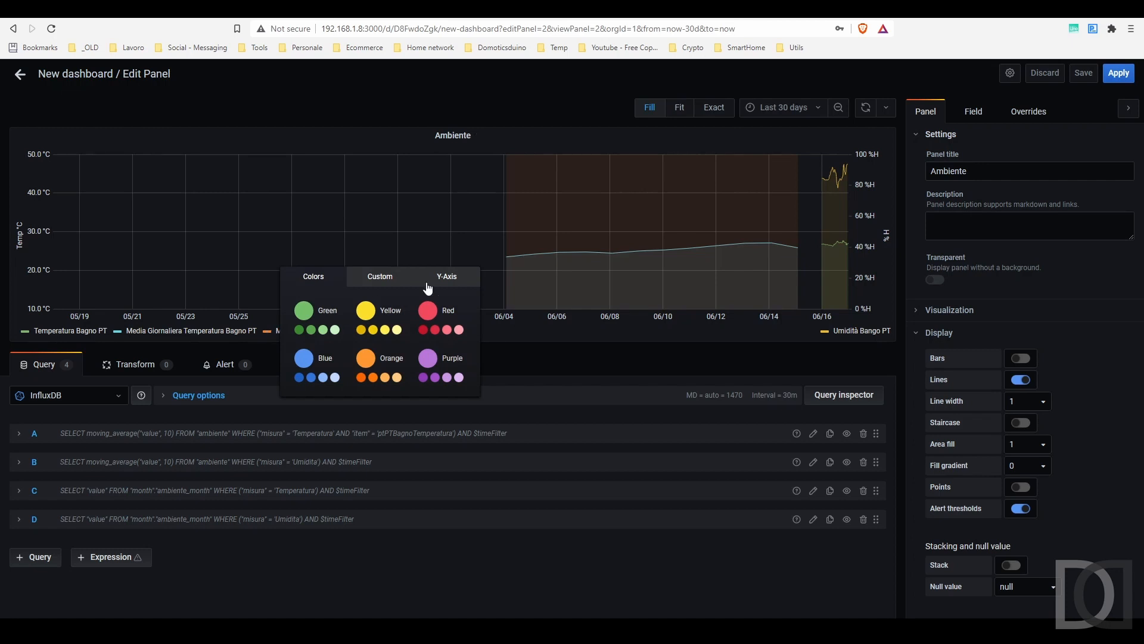
{"action": "left_click", "coordinate": [451, 278]}
{"action": "left_click", "coordinate": [447, 310]}
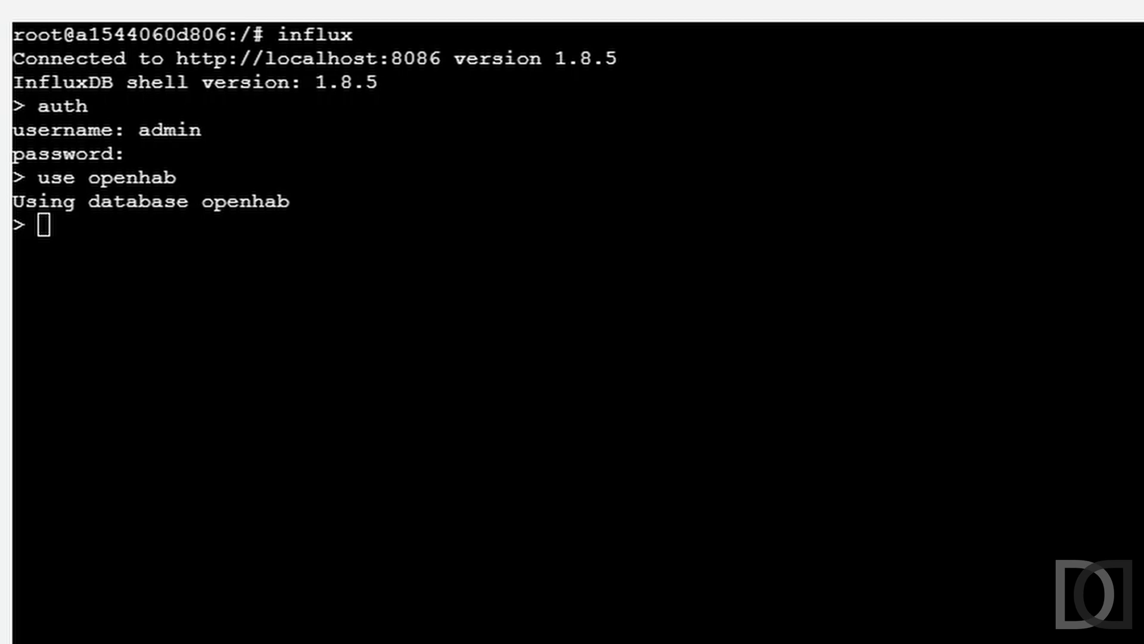
Step: In the InfluxDB shell, begin the statement "create continuous query cq_luce_day_year on openhab begin select min(value)"
{"action": "type", "text": "create co"}
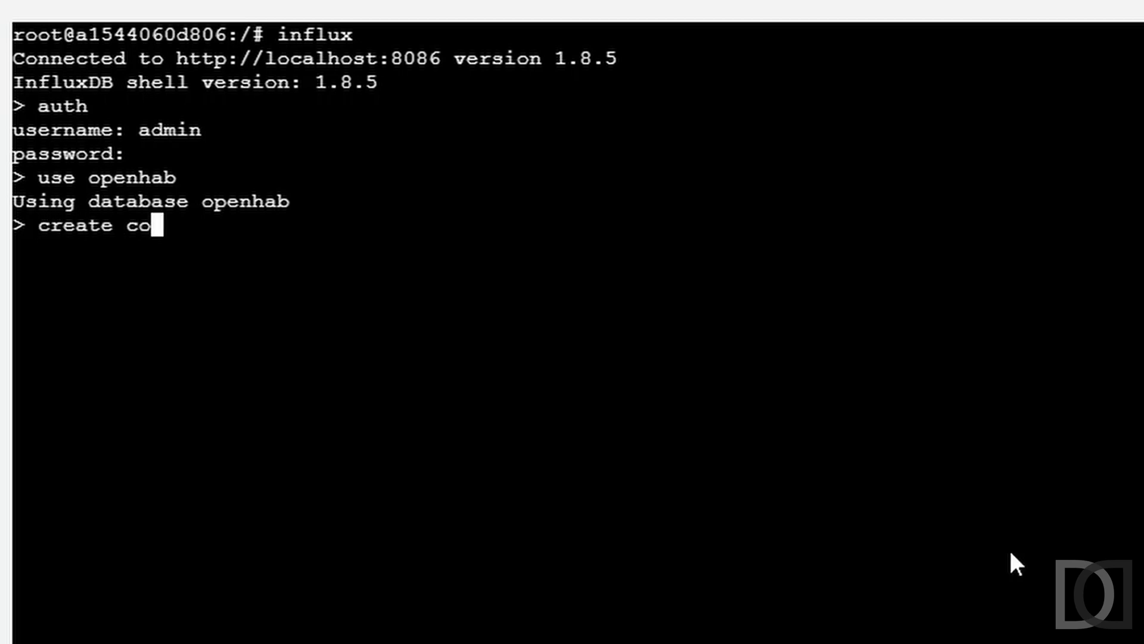
{"action": "type", "text": "ntinuous quer"}
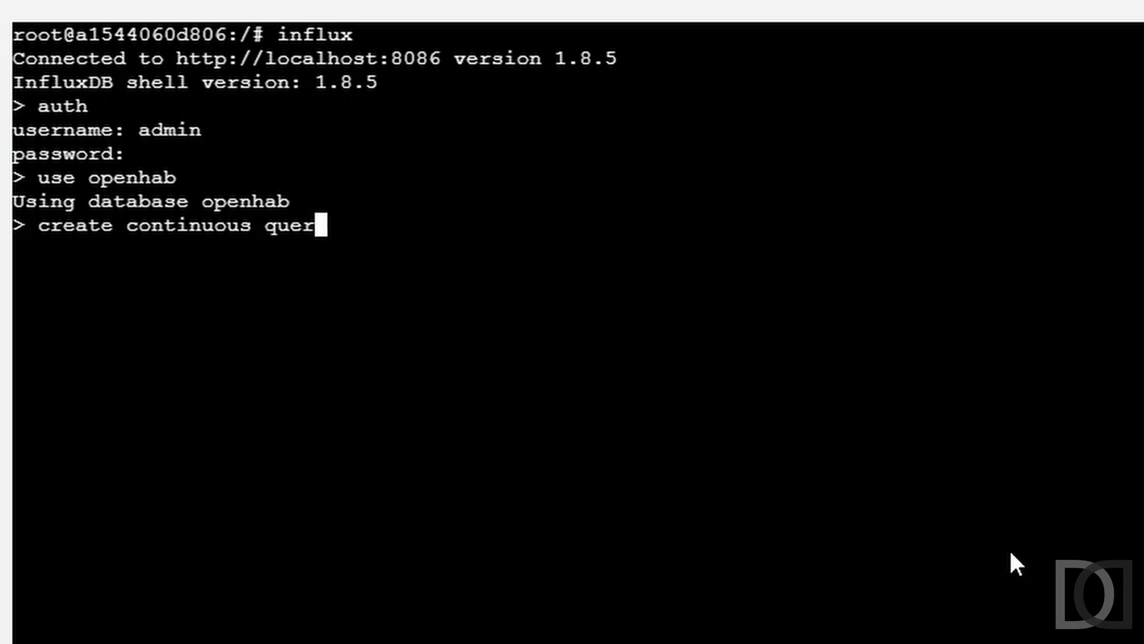
{"action": "type", "text": "y cq_luce_day_"}
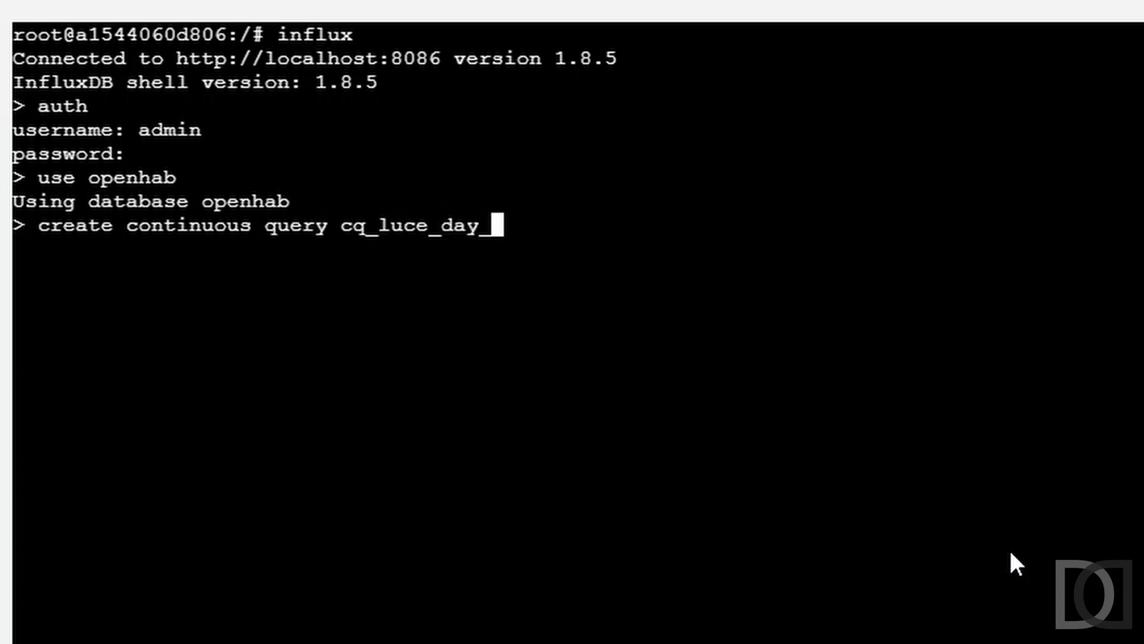
{"action": "type", "text": "year on openhab beg"}
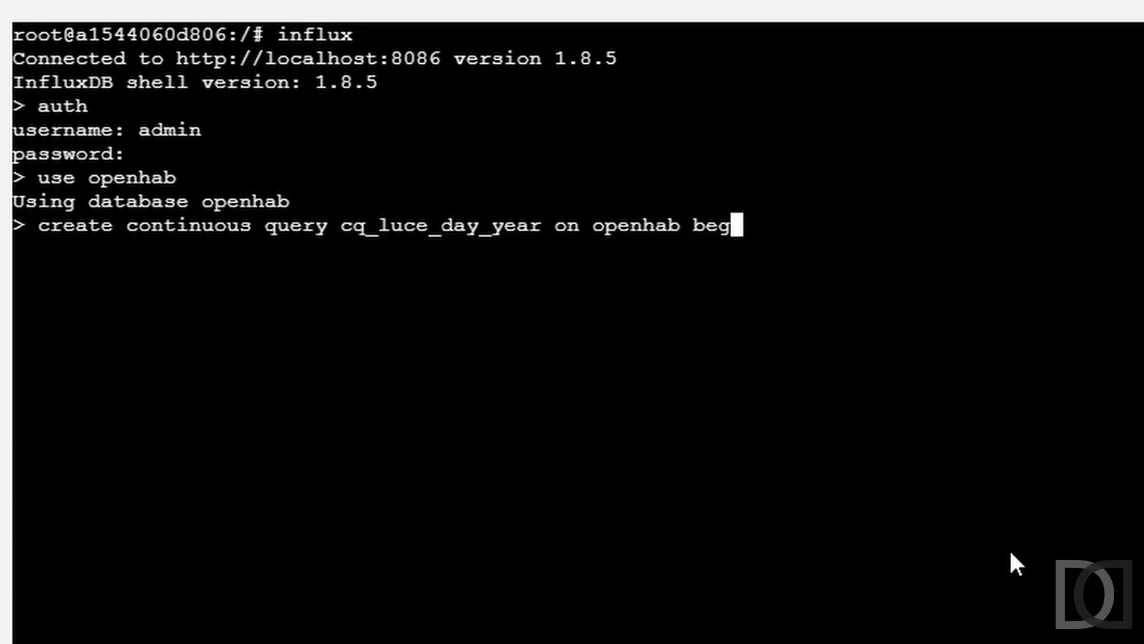
{"action": "type", "text": "in select miinvalue)"}
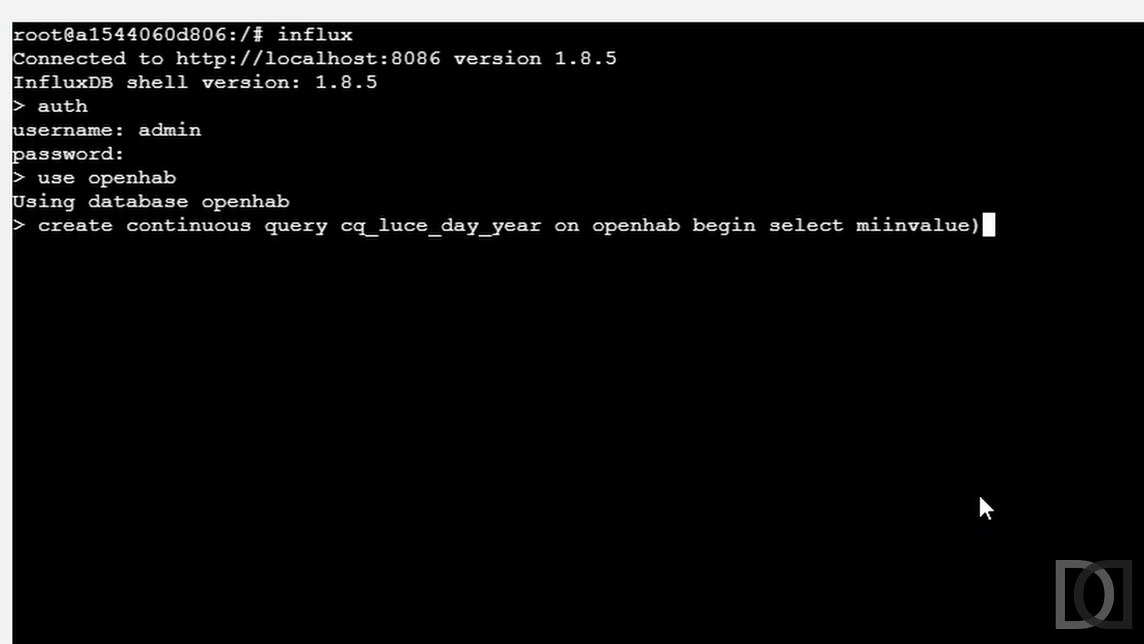
{"action": "key", "text": "Left"}
{"action": "key", "text": "Left"}
{"action": "key", "text": "Left"}
{"action": "key", "text": "Left"}
{"action": "key", "text": "Left"}
{"action": "key", "text": "Left"}
{"action": "key", "text": "Left"}
{"action": "key", "text": "Right"}
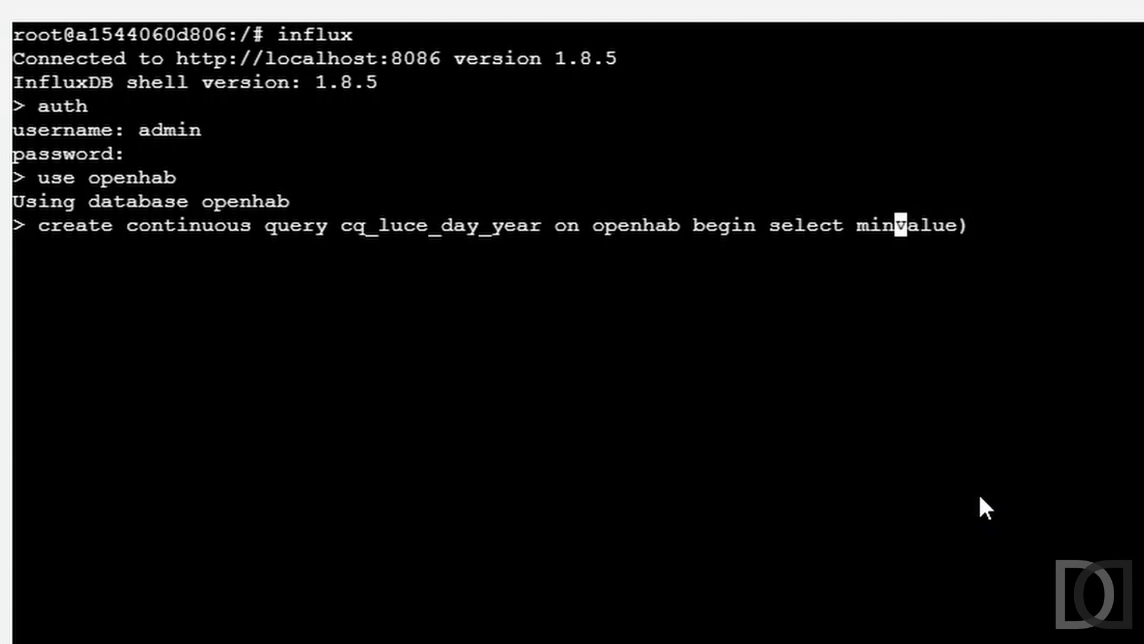
{"action": "type", "text": "("}
{"action": "key", "text": "Right"}
{"action": "key", "text": "Right"}
{"action": "key", "text": "Right"}
{"action": "key", "text": "Right"}
{"action": "key", "text": "Right"}
{"action": "key", "text": "Right"}
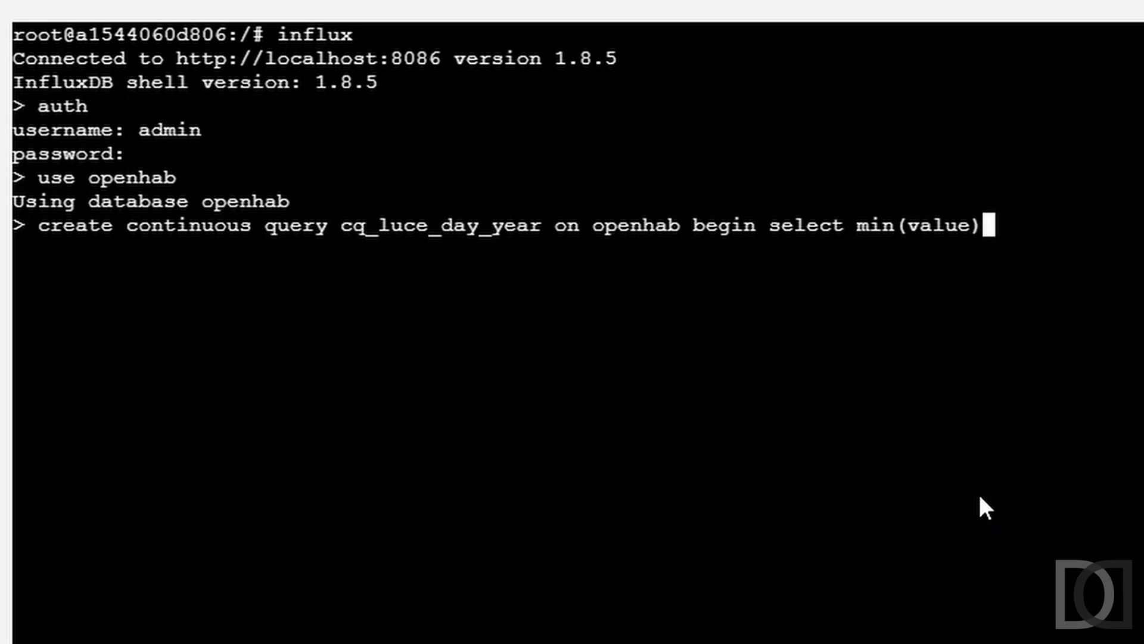
Step: Complete and run the statement, selecting the minimum as value into year.luce_year from luce, grouped by time(1s), stanza, piano, item
{"action": "type", "text": "from"}
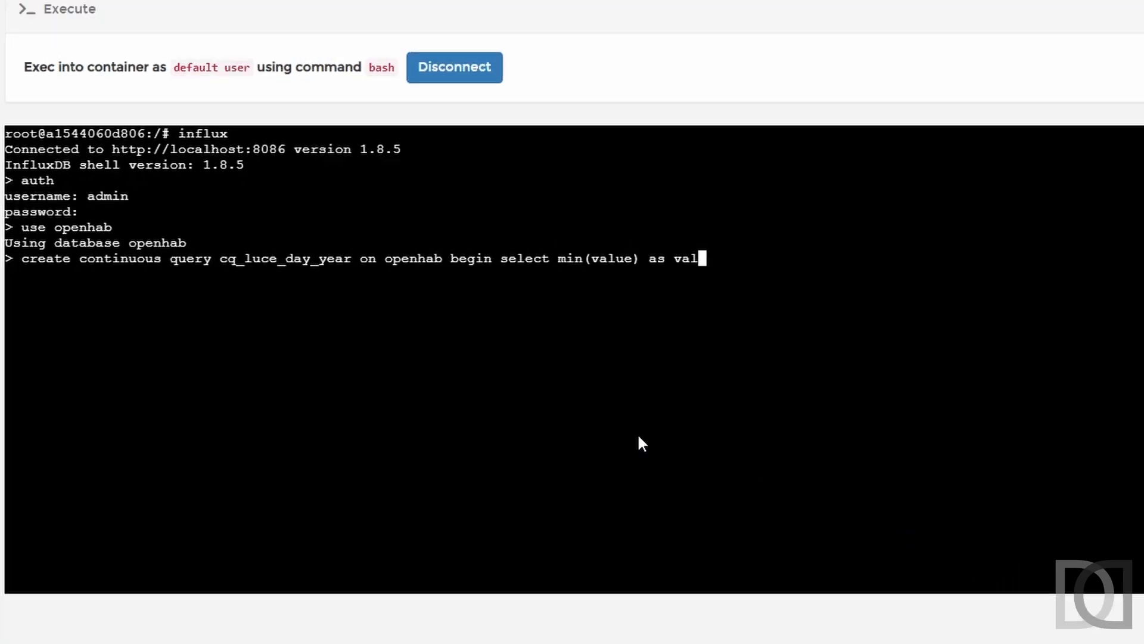
{"action": "type", "text": "ue into year."}
{"action": "type", "text": "luce_year from luce gorup by"}
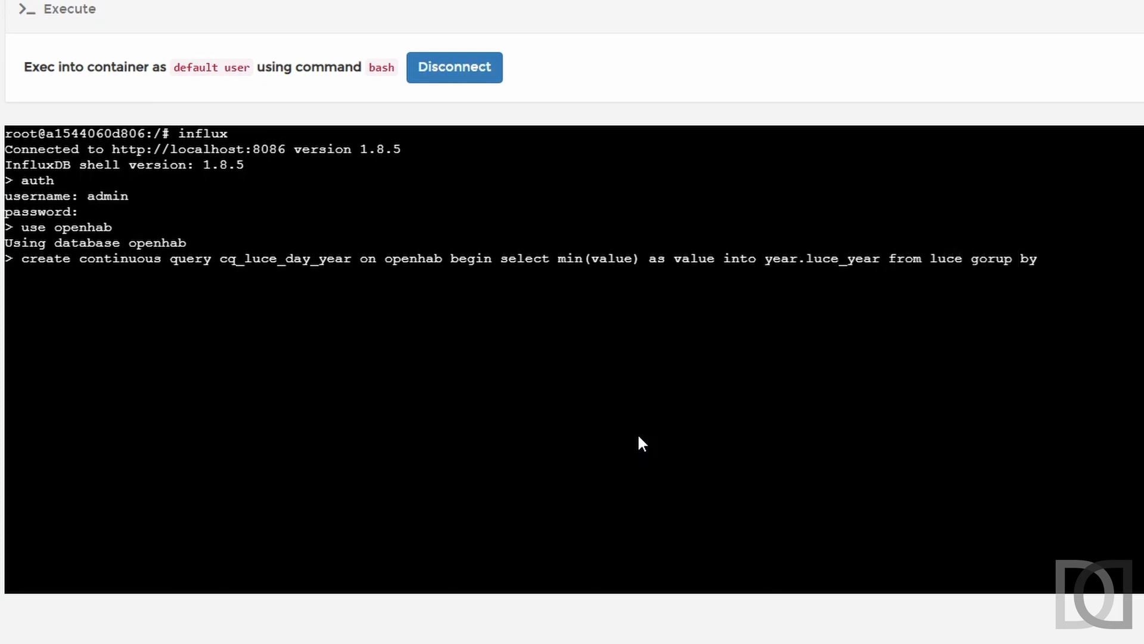
{"action": "type", "text": " time(1s), st"}
{"action": "key", "text": "Return"}
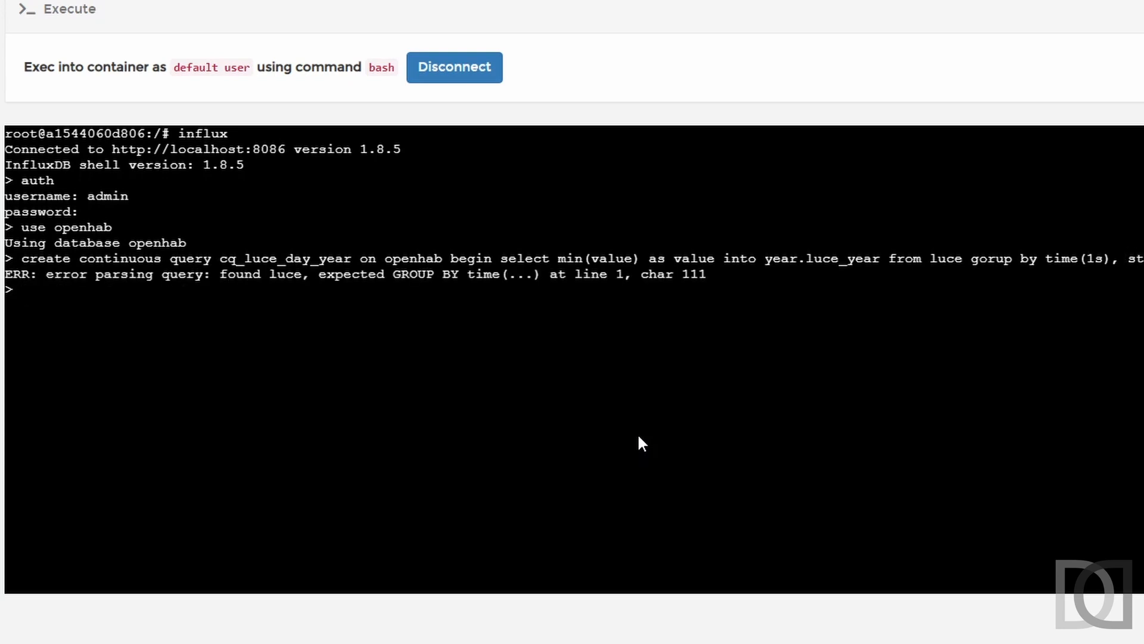
Step: Correct the misspelled "gorup" to "group" in the cq_luce_day_year statement and run it again
{"action": "key", "text": "Up"}
{"action": "key", "text": "Left"}
{"action": "key", "text": "Left"}
{"action": "key", "text": "Left"}
{"action": "key", "text": "Left"}
{"action": "key", "text": "Left"}
{"action": "key", "text": "Left"}
{"action": "key", "text": "Left"}
{"action": "key", "text": "Left"}
{"action": "key", "text": "Left"}
{"action": "key", "text": "Left"}
{"action": "key", "text": "Left"}
{"action": "key", "text": "Left"}
{"action": "key", "text": "Left"}
{"action": "key", "text": "Left"}
{"action": "key", "text": "Left"}
{"action": "key", "text": "Left"}
{"action": "key", "text": "Left"}
{"action": "key", "text": "Left"}
{"action": "key", "text": "Left"}
{"action": "key", "text": "Left"}
{"action": "key", "text": "Delete"}
{"action": "key", "text": "Right"}
{"action": "type", "text": "o"}
{"action": "key", "text": "Return"}
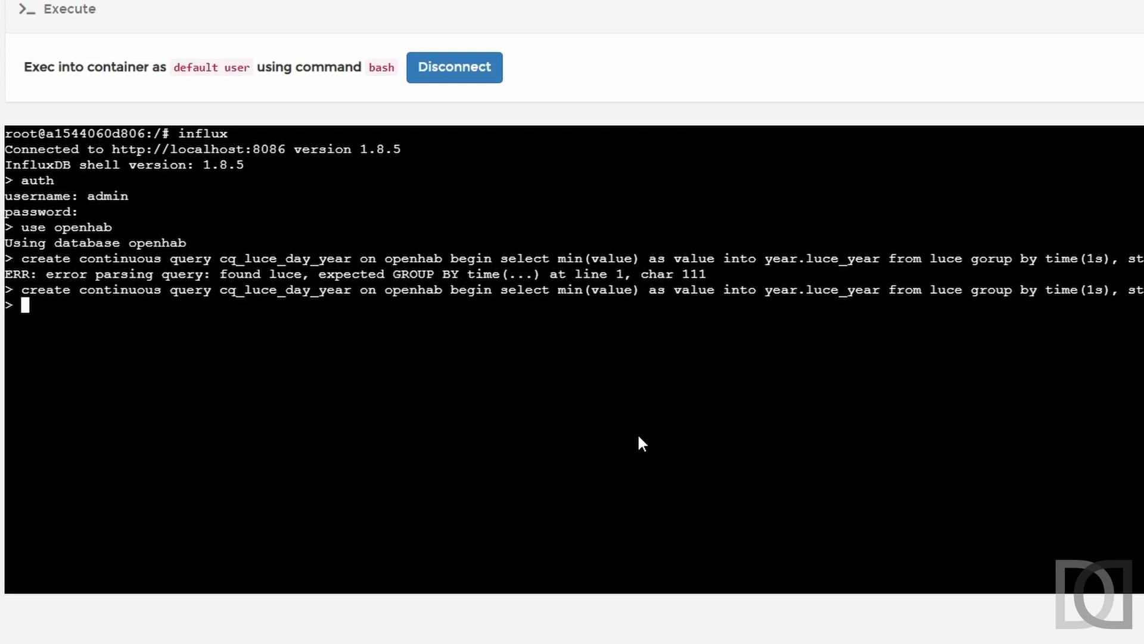
Step: List the continuous queries with "show continuous queries"
{"action": "type", "text": "show co"}
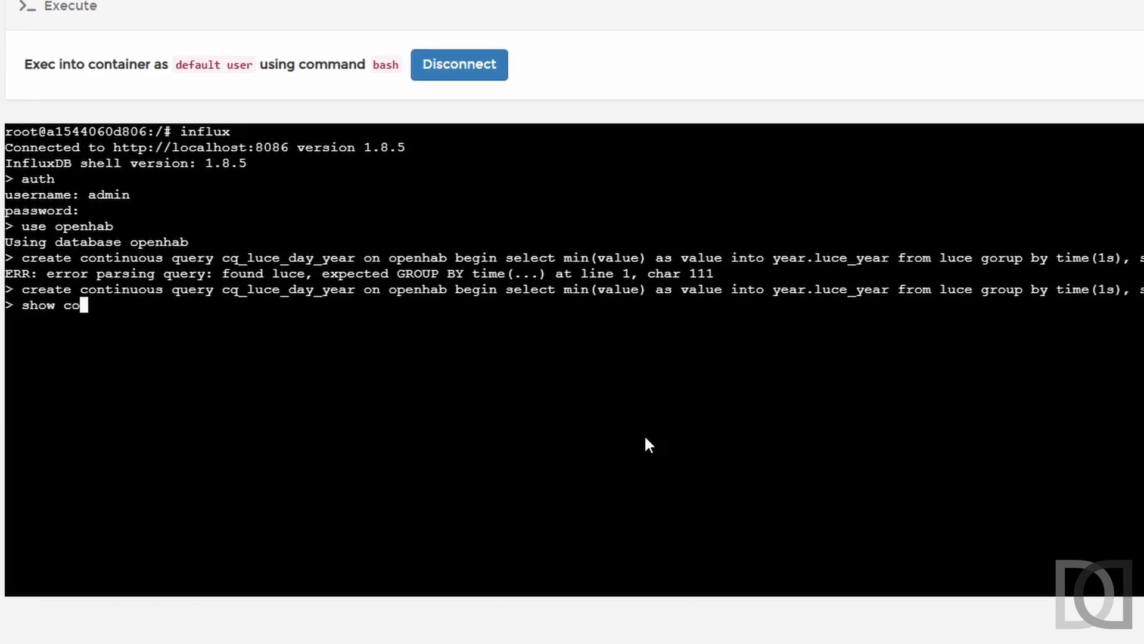
{"action": "type", "text": "ntinuous queries"}
{"action": "key", "text": "Return"}
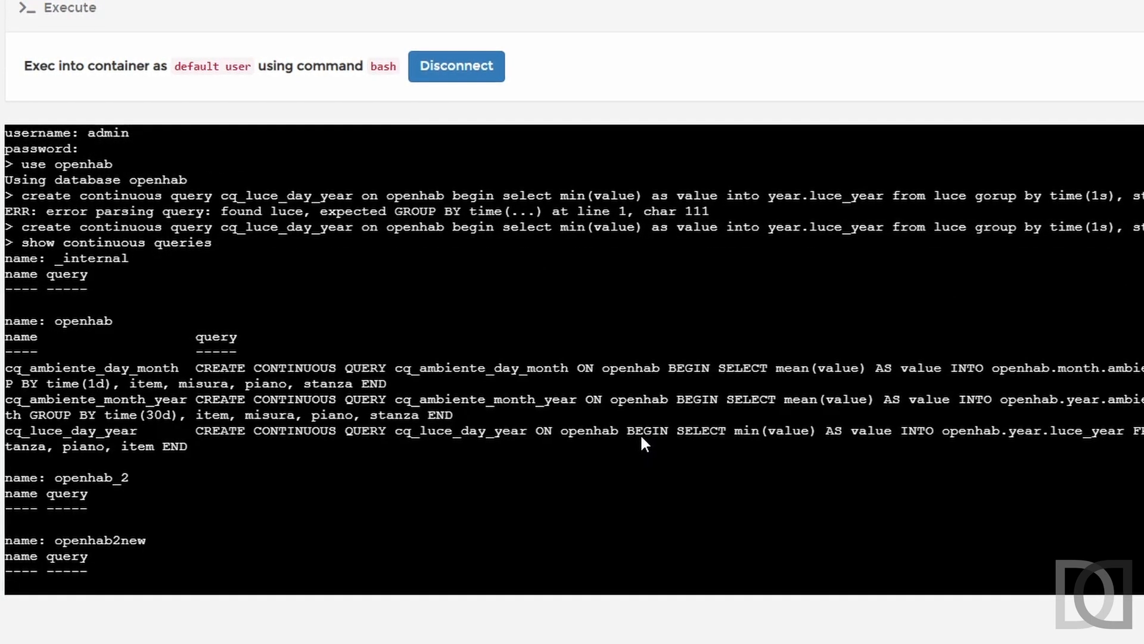
Step: Set the time precision to rfc3339 and query all records from the luce measurement
{"action": "type", "text": "precision rfc3339"}
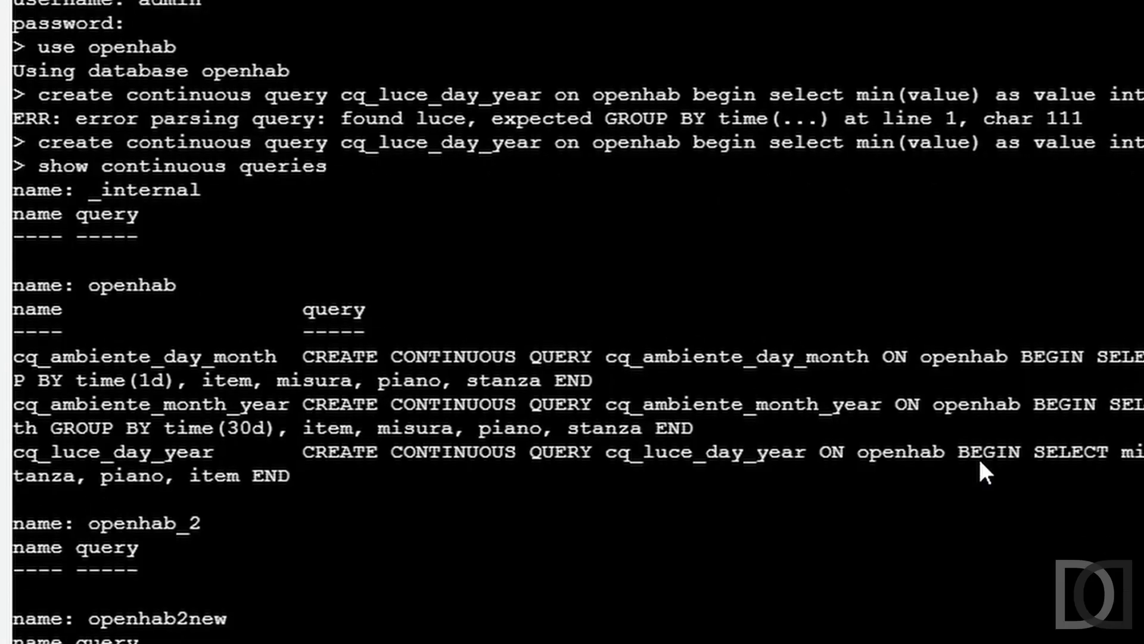
{"action": "key", "text": "Return"}
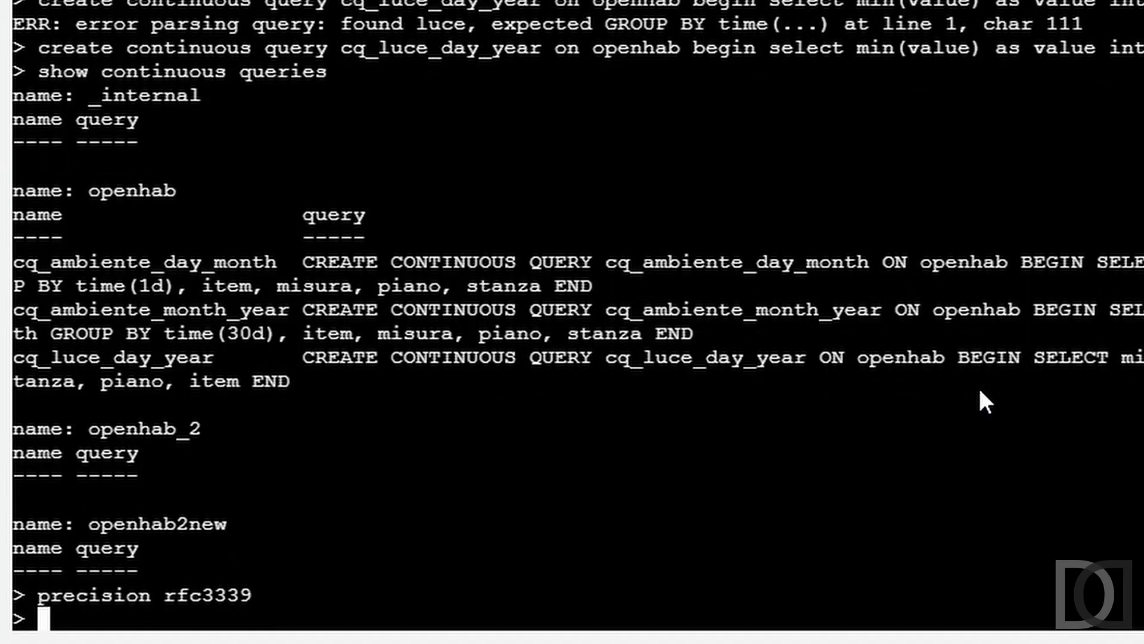
{"action": "type", "text": "select * Fro"}
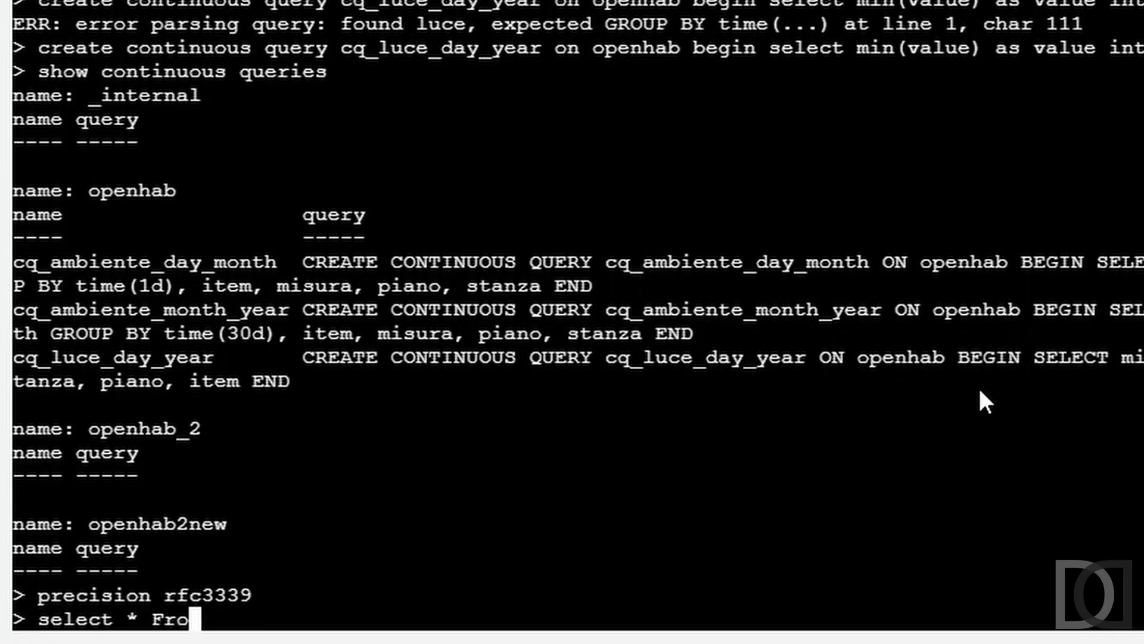
{"action": "type", "text": "m luce"}
{"action": "key", "text": "Return"}
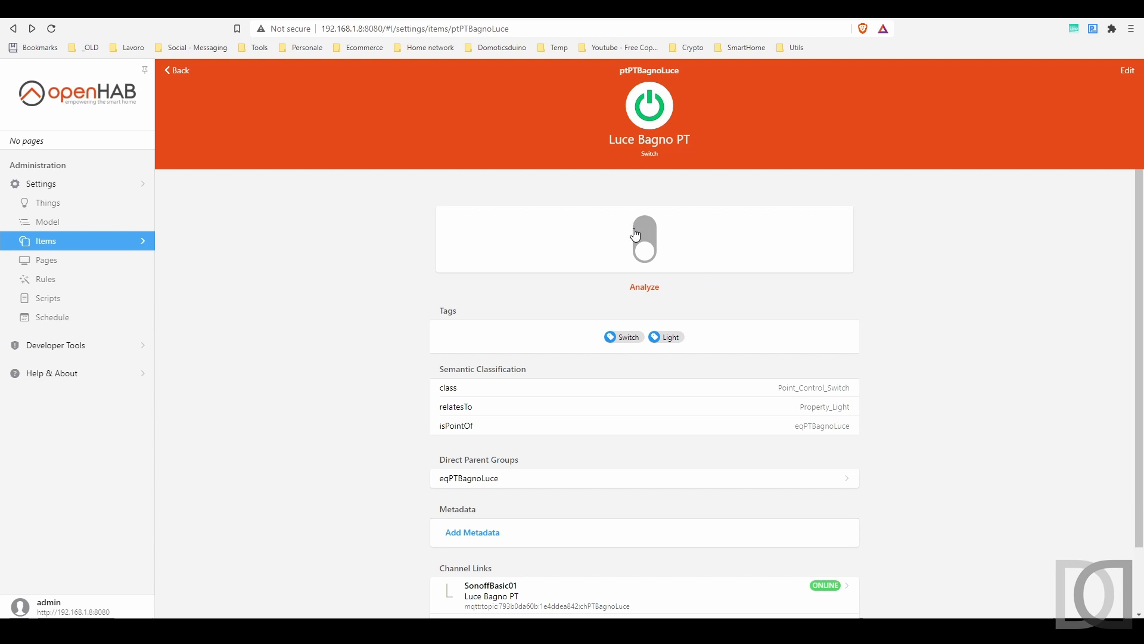
Step: Switch the Luce Bagno PT item on and off in openHAB, and query luce again in the InfluxDB shell
{"action": "left_click", "coordinate": [642, 233]}
{"action": "left_click", "coordinate": [647, 253]}
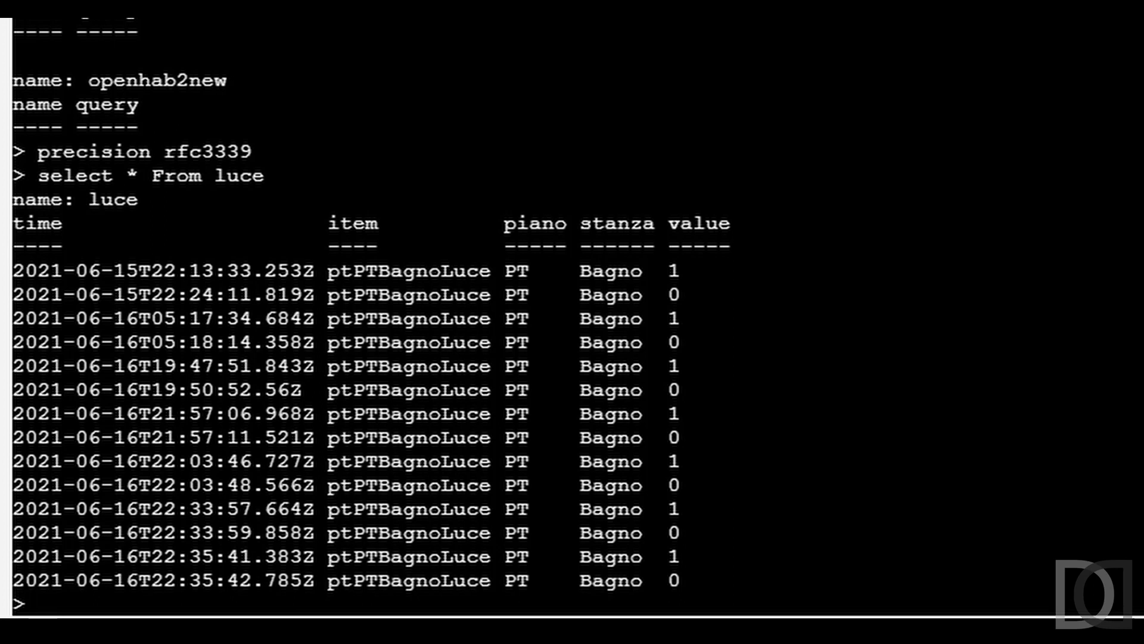
{"action": "key", "text": "Up"}
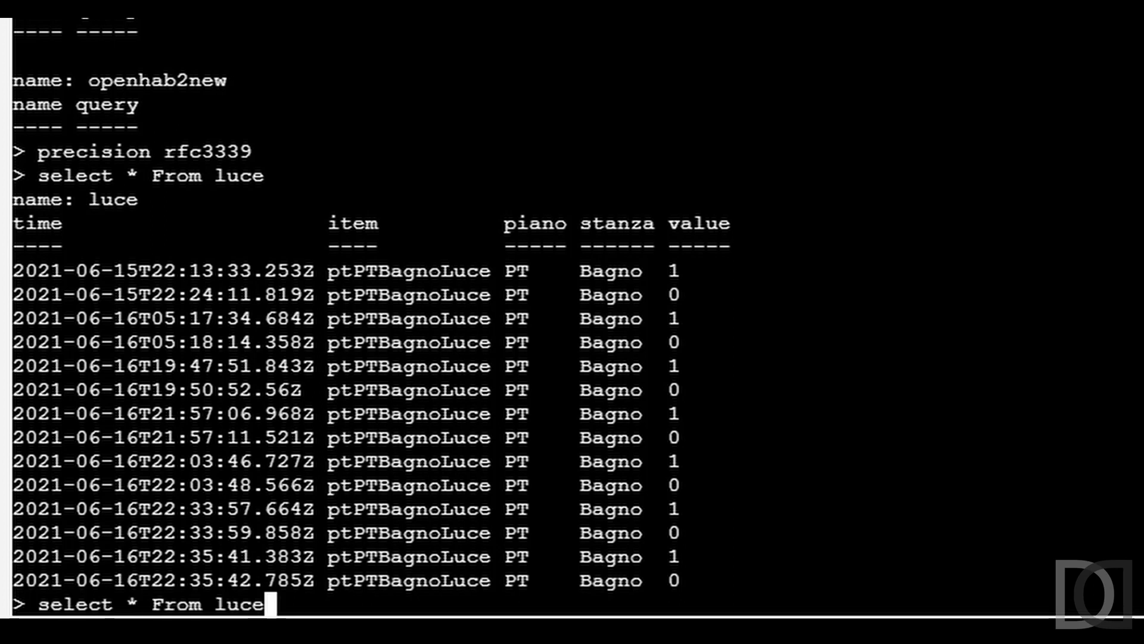
{"action": "key", "text": "Return"}
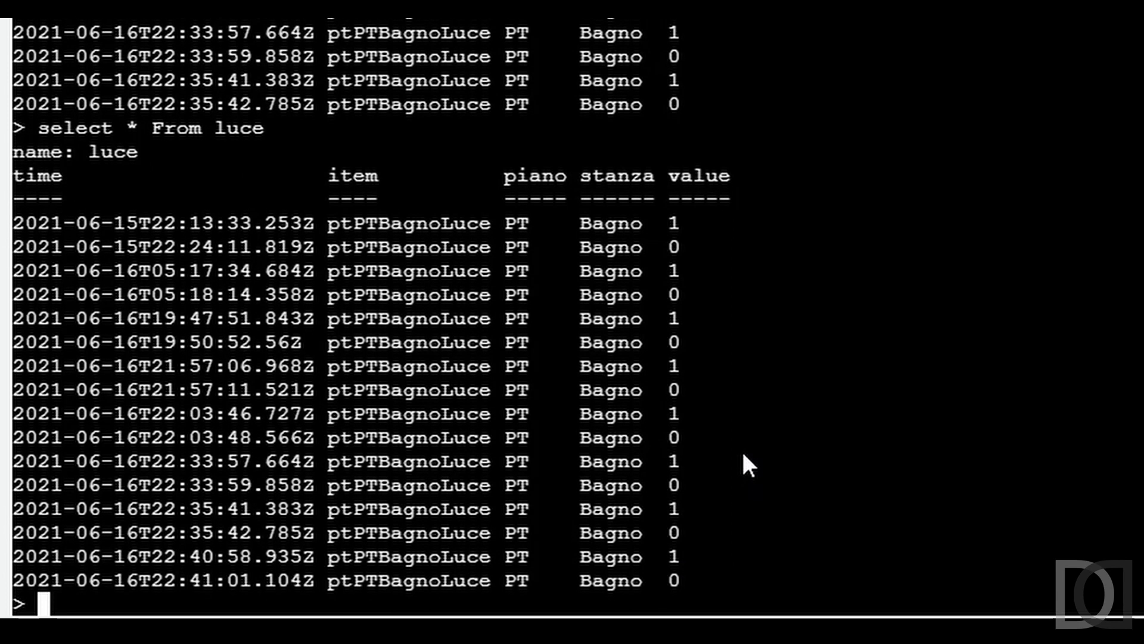
Step: List the database's measurements and query all records from luce_year without a retention policy
{"action": "type", "text": "show measurements"}
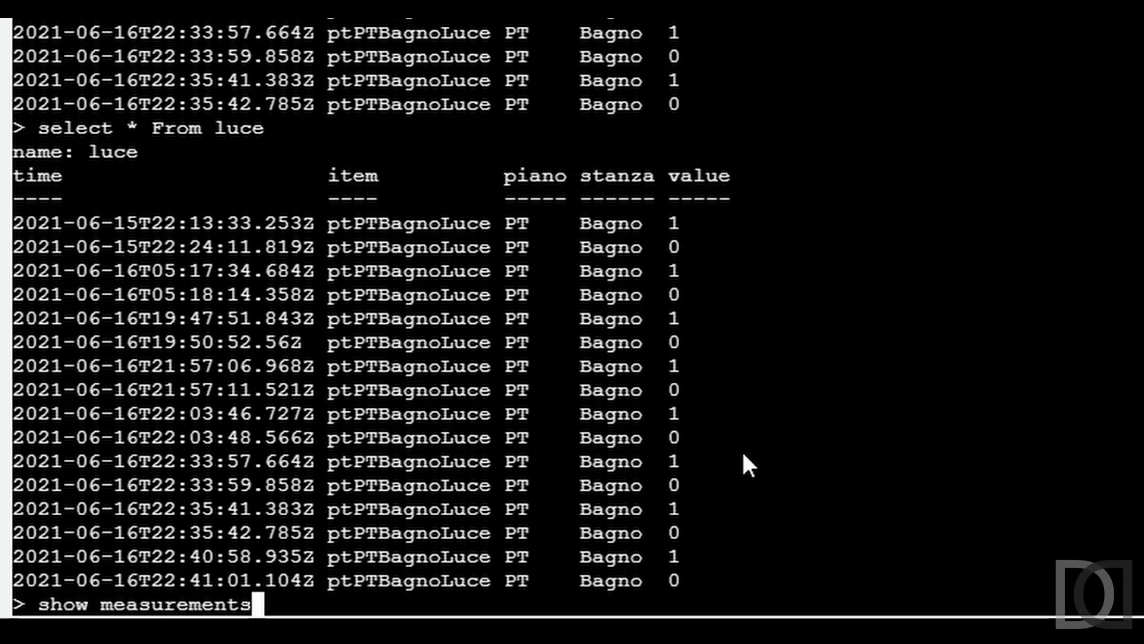
{"action": "key", "text": "Return"}
{"action": "type", "text": "select * From luce "}
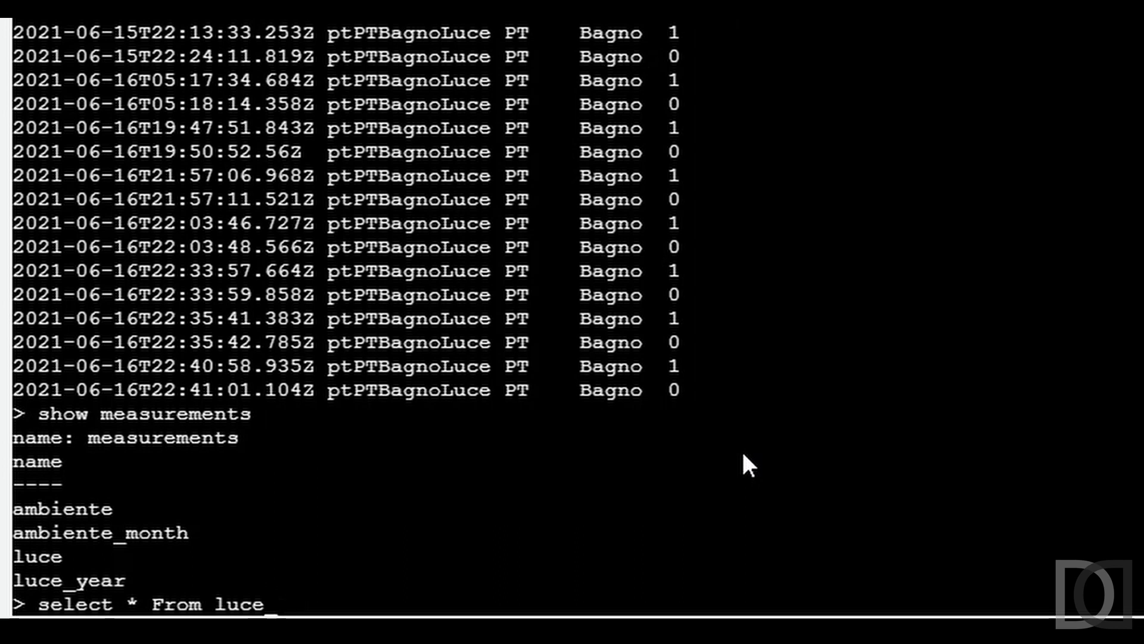
{"action": "type", "text": "year"}
{"action": "key", "text": "Return"}
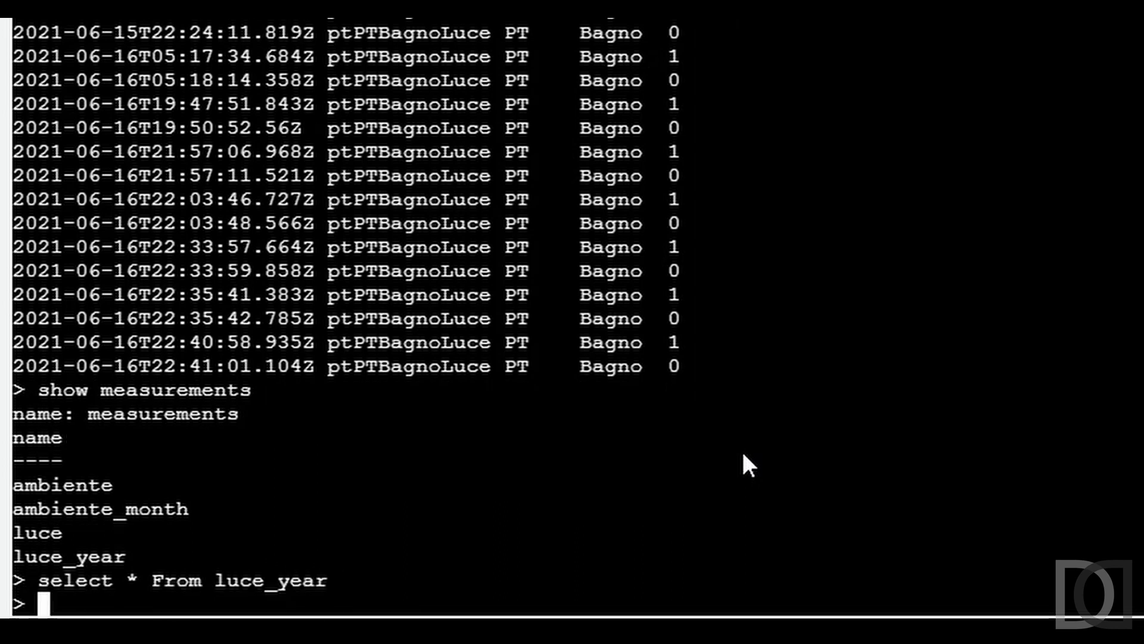
Step: Query all records from luce_year in the year retention policy using "select * From year.luce_year"
{"action": "key", "text": "Up"}
{"action": "key", "text": "Left"}
{"action": "key", "text": "Left"}
{"action": "key", "text": "Left"}
{"action": "key", "text": "Left"}
{"action": "key", "text": "Left"}
{"action": "key", "text": "Left"}
{"action": "key", "text": "Left"}
{"action": "key", "text": "Left"}
{"action": "key", "text": "Left"}
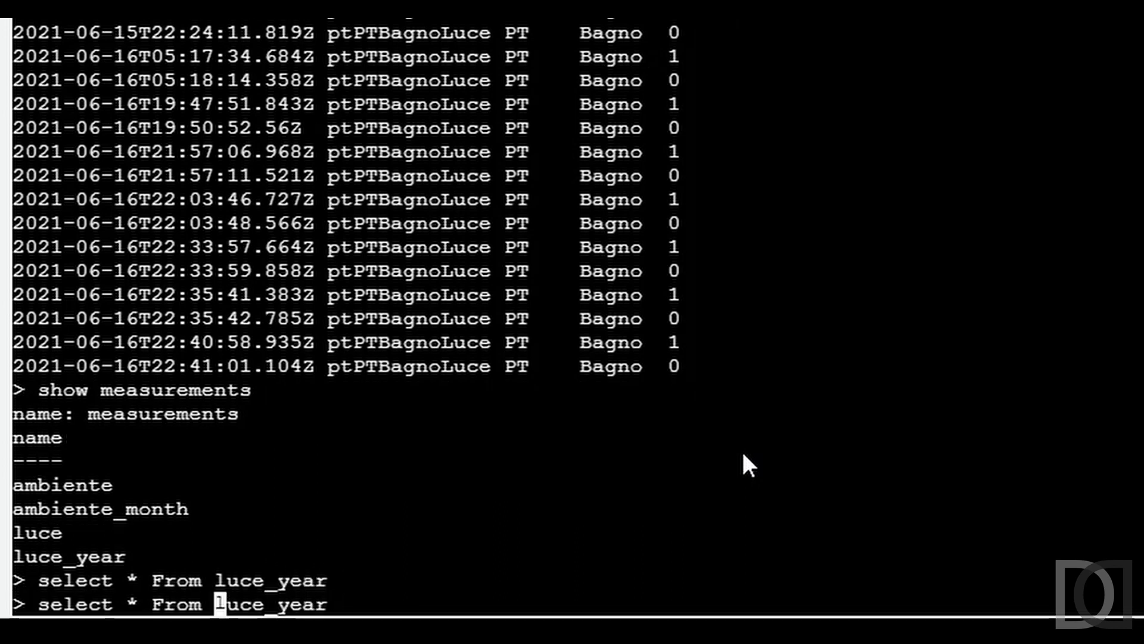
{"action": "type", "text": "year."}
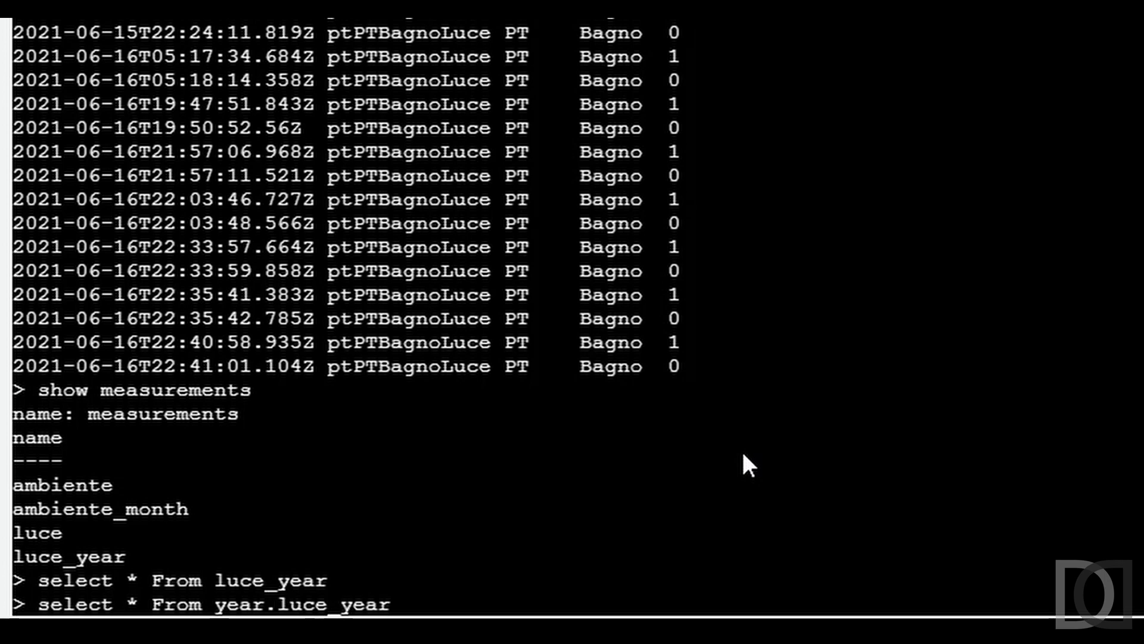
{"action": "key", "text": "Return"}
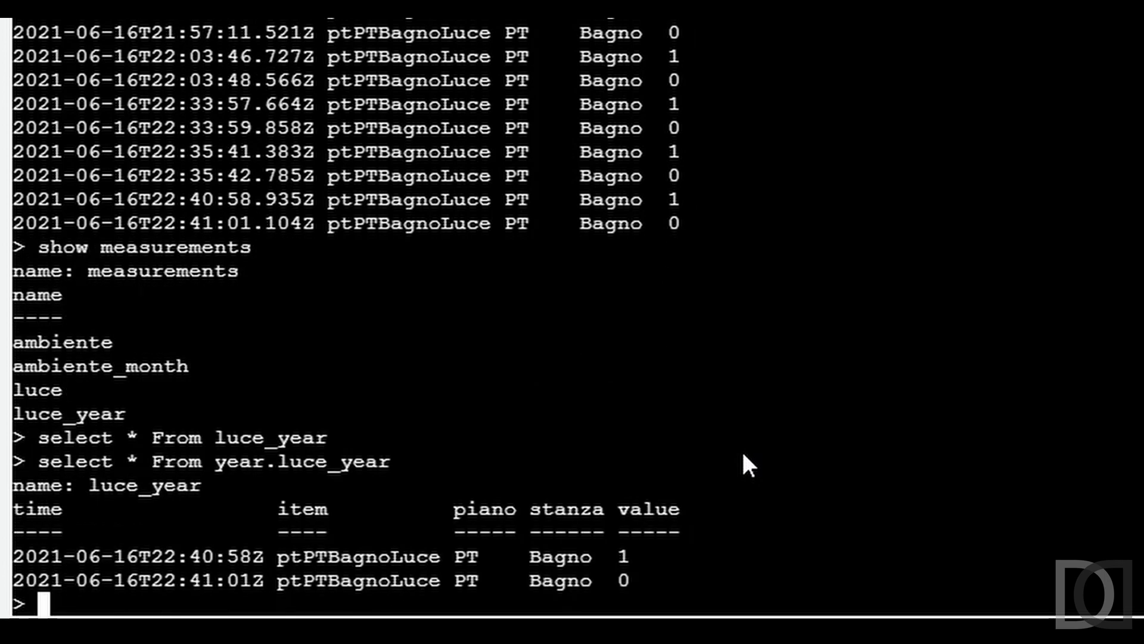